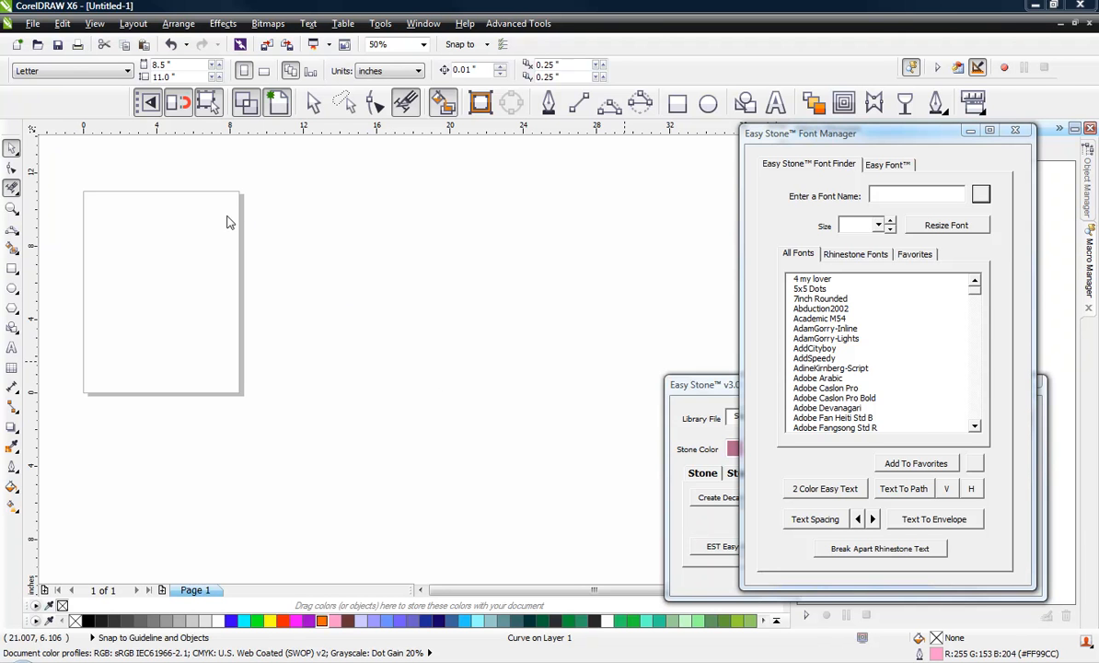
Step: Draw a wide horizontal ellipse about 8 by 2.7 inches in the empty area beside the page
{"action": "scroll", "coordinate": [258, 228], "scroll_direction": "up", "scroll_amount": 1}
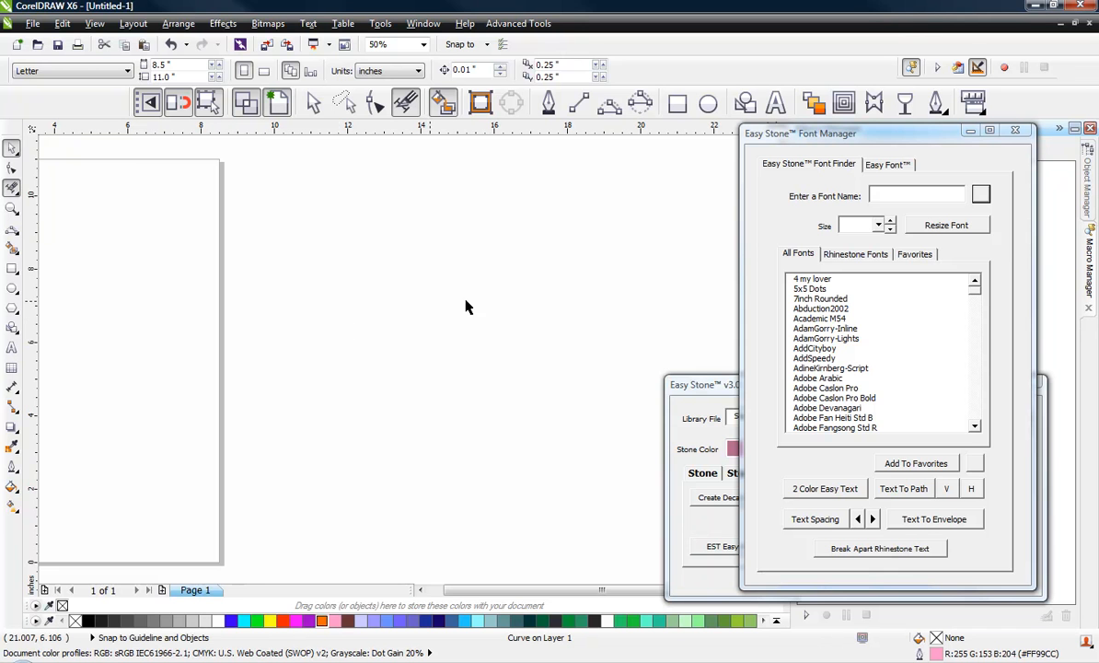
{"action": "left_click", "coordinate": [406, 287]}
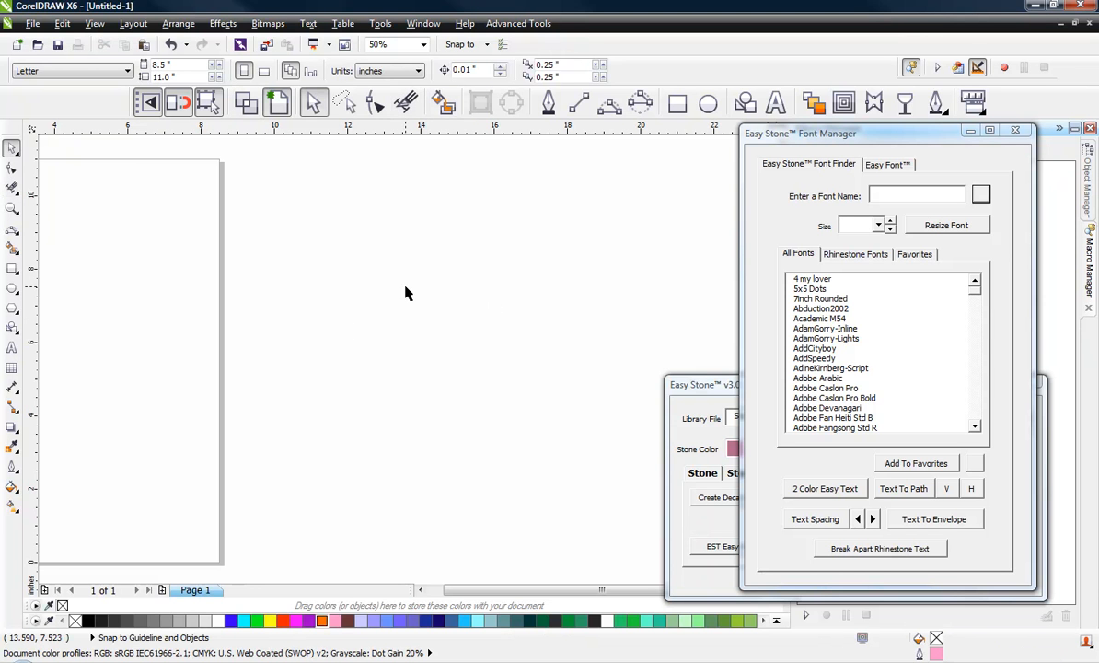
{"action": "left_click", "coordinate": [708, 106]}
{"action": "left_click_drag", "start_coordinate": [302, 256], "coordinate": [593, 353]}
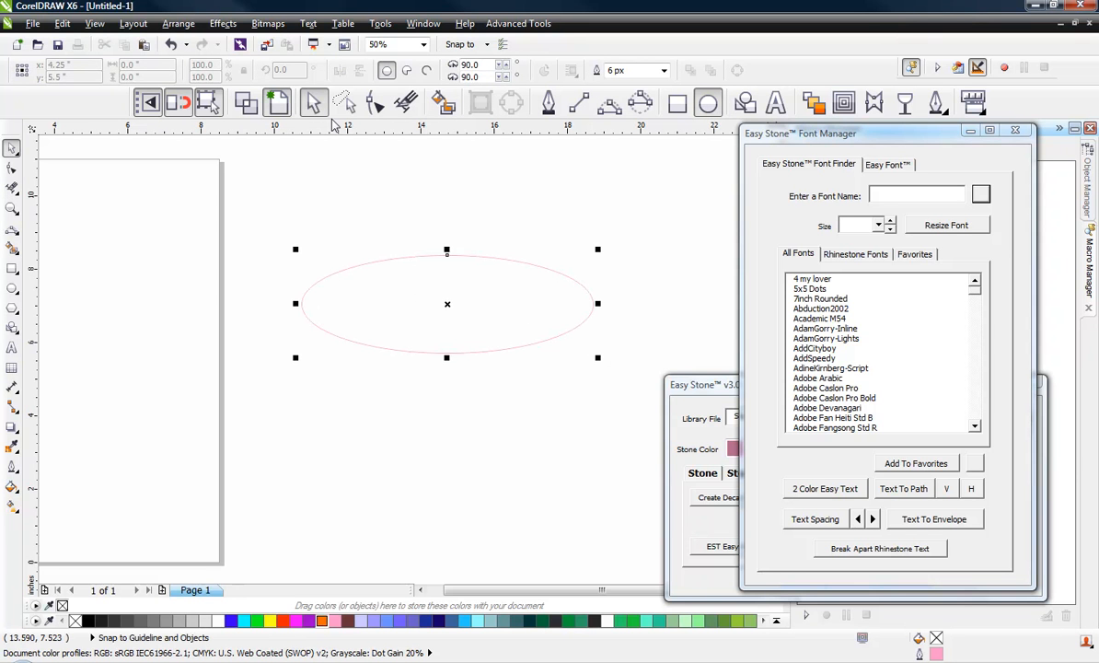
Step: Set the ellipse's width to 9 inches, scaling it proportionally
{"action": "left_click", "coordinate": [313, 104]}
{"action": "left_click", "coordinate": [366, 221]}
{"action": "left_click", "coordinate": [420, 320]}
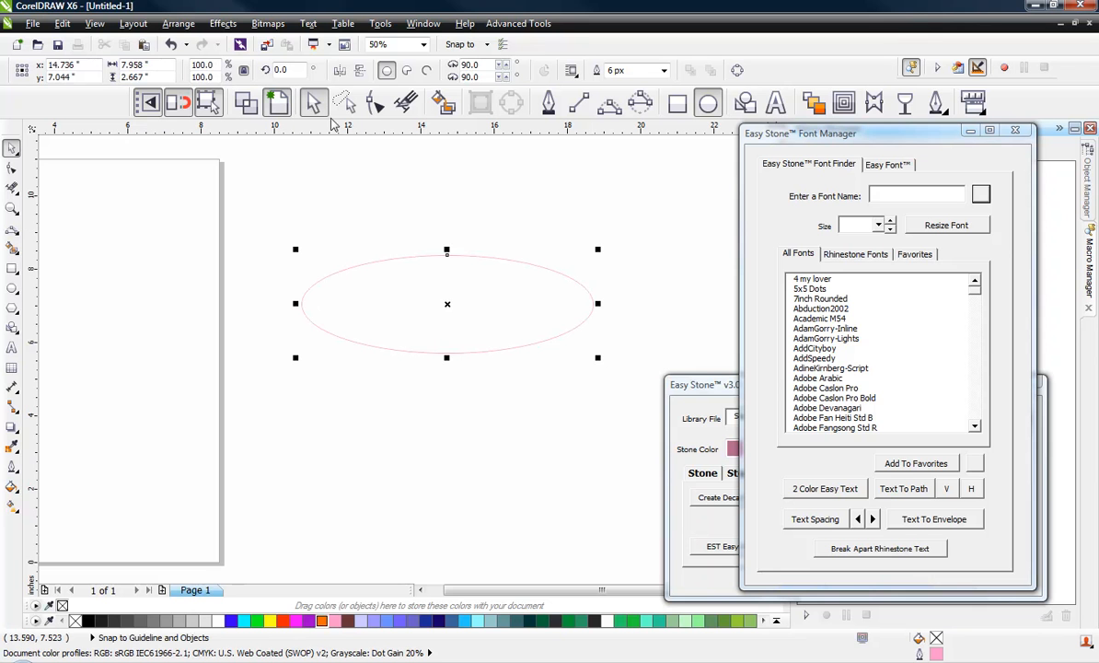
{"action": "left_click_drag", "start_coordinate": [158, 65], "coordinate": [56, 70]}
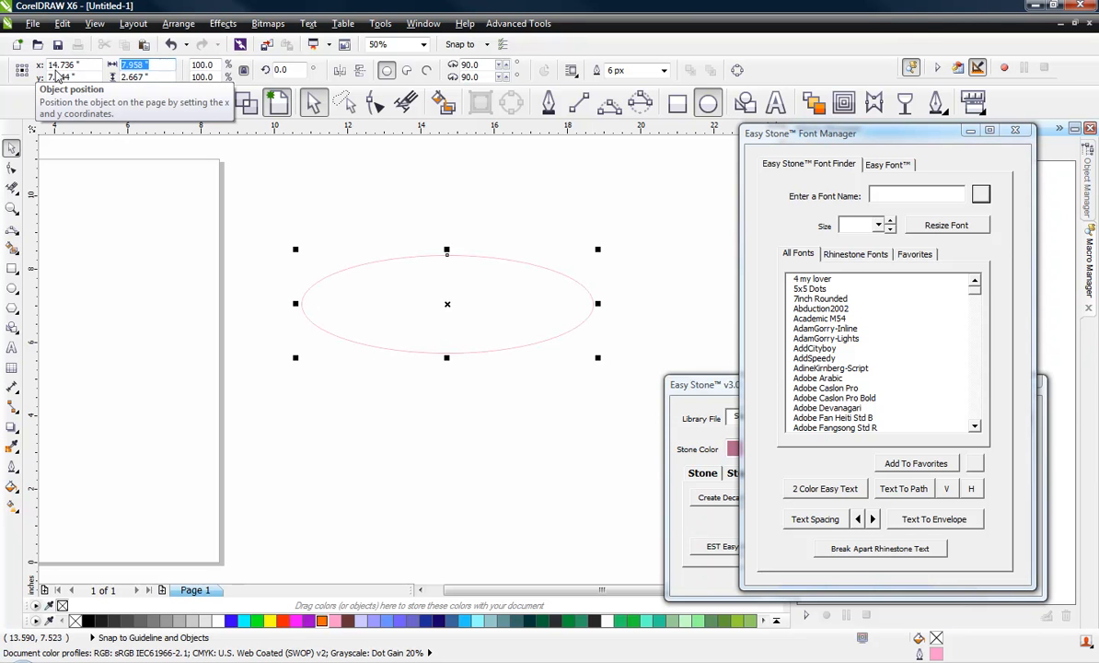
{"action": "type", "text": "9"}
{"action": "key", "text": "Return"}
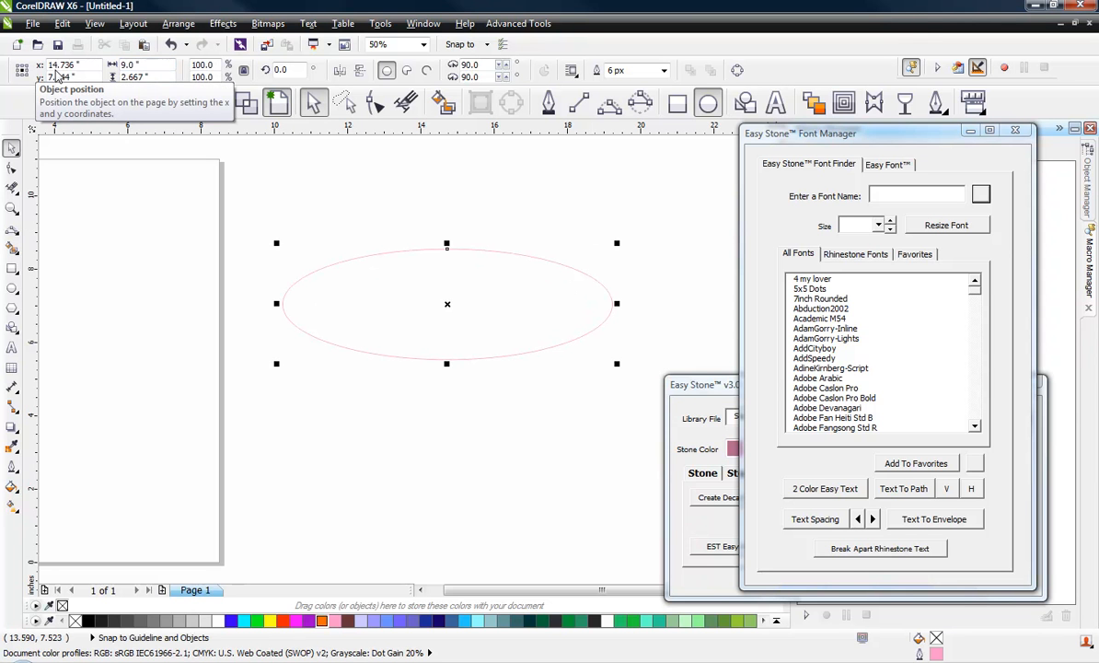
Step: Place a copy of the ellipse directly below the original, with a narrow gap between the two
{"action": "left_click_drag", "start_coordinate": [396, 334], "coordinate": [435, 410]}
{"action": "left_click", "coordinate": [370, 330]}
{"action": "left_click", "coordinate": [381, 293]}
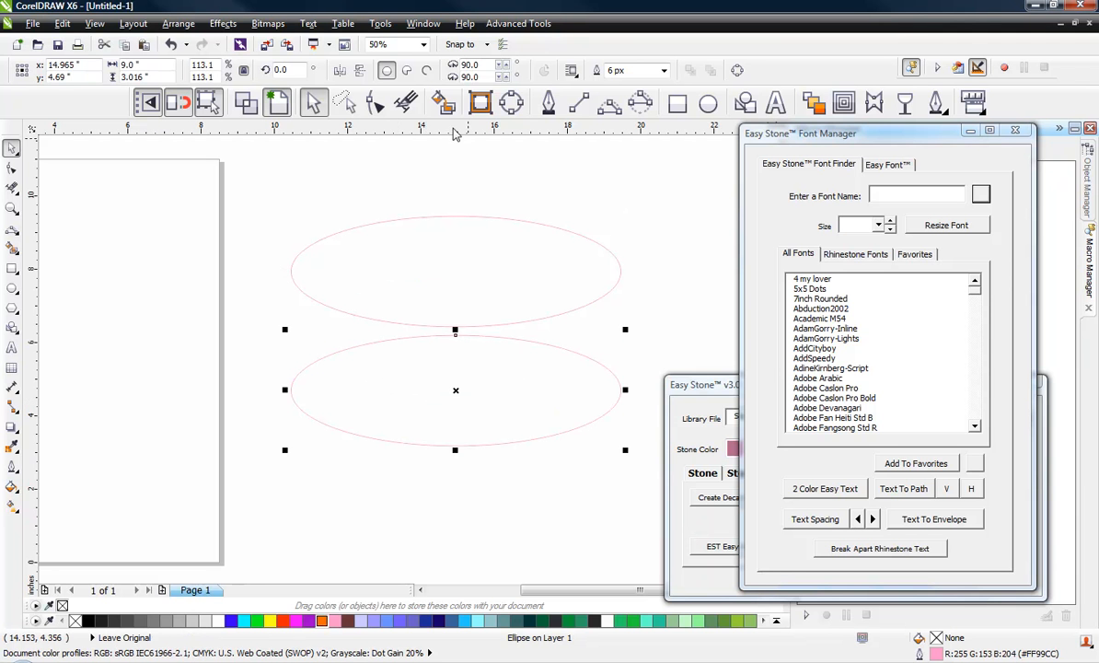
Step: Draw two straight vertical lines joining the outermost side points of the upper and lower ellipses
{"action": "left_click", "coordinate": [578, 102]}
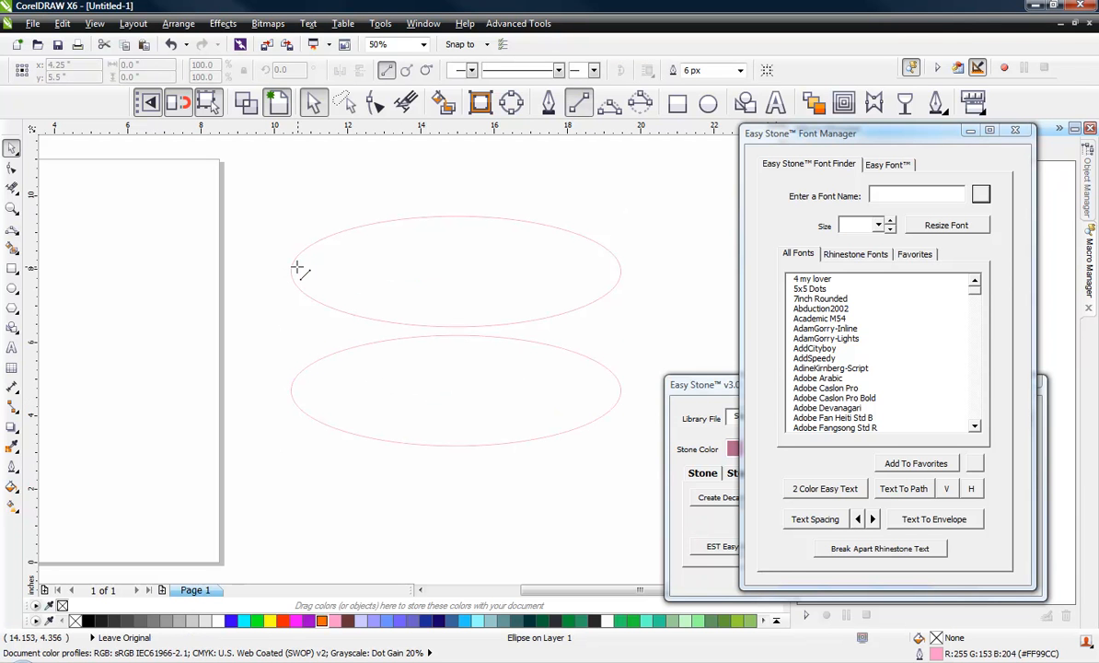
{"action": "left_click_drag", "start_coordinate": [291, 271], "coordinate": [291, 388]}
{"action": "left_click_drag", "start_coordinate": [621, 271], "coordinate": [622, 389]}
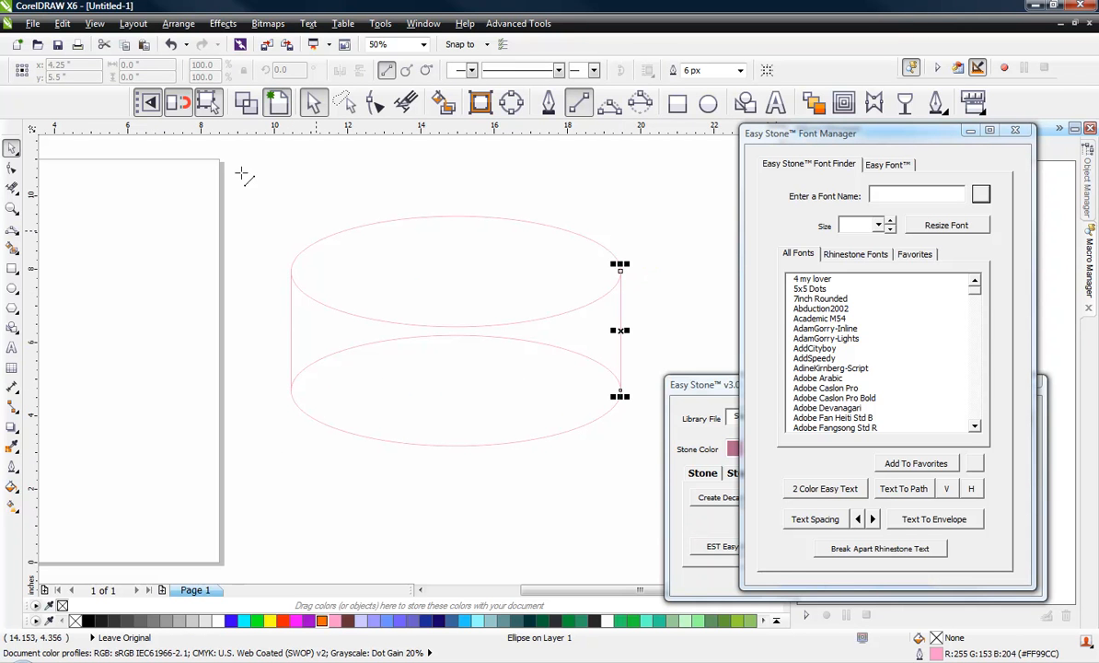
{"action": "left_click", "coordinate": [182, 105]}
{"action": "left_click", "coordinate": [221, 191]}
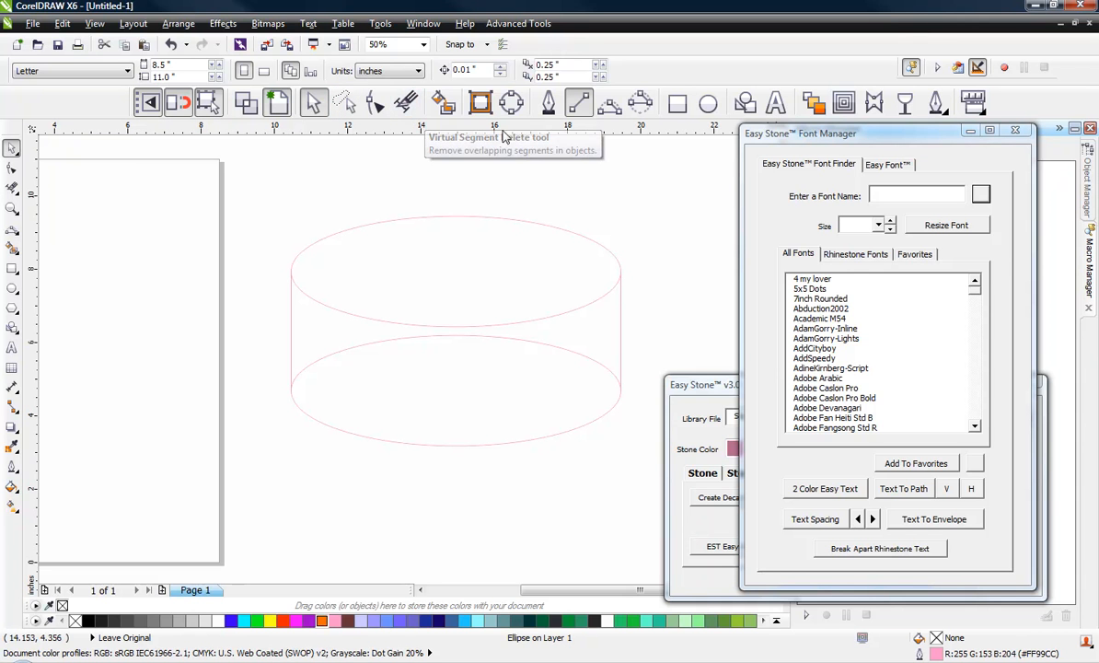
Step: Remove the upper arc of the lower ellipse with the Virtual Segment Delete tool to form a puck shape
{"action": "left_click", "coordinate": [405, 104]}
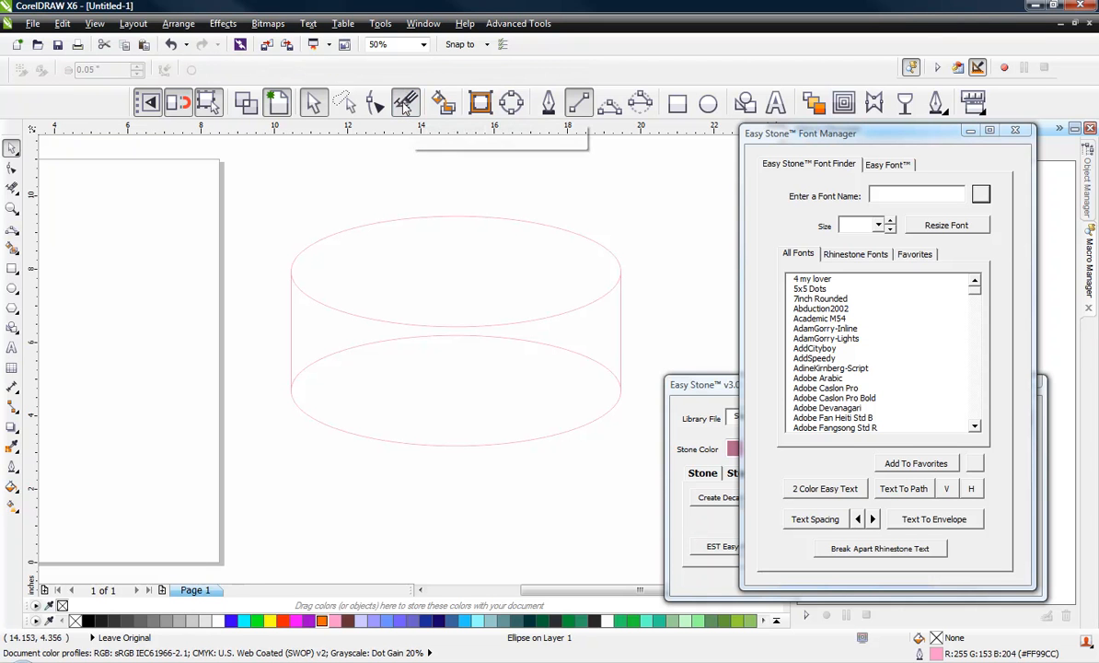
{"action": "left_click", "coordinate": [557, 337]}
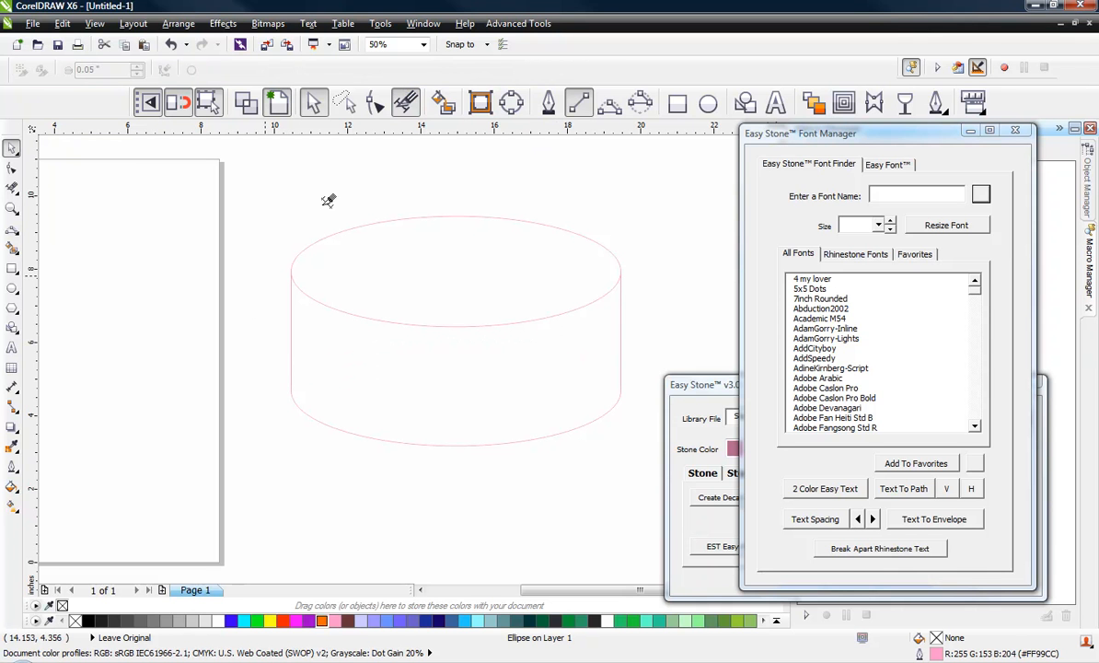
{"action": "left_click", "coordinate": [313, 102]}
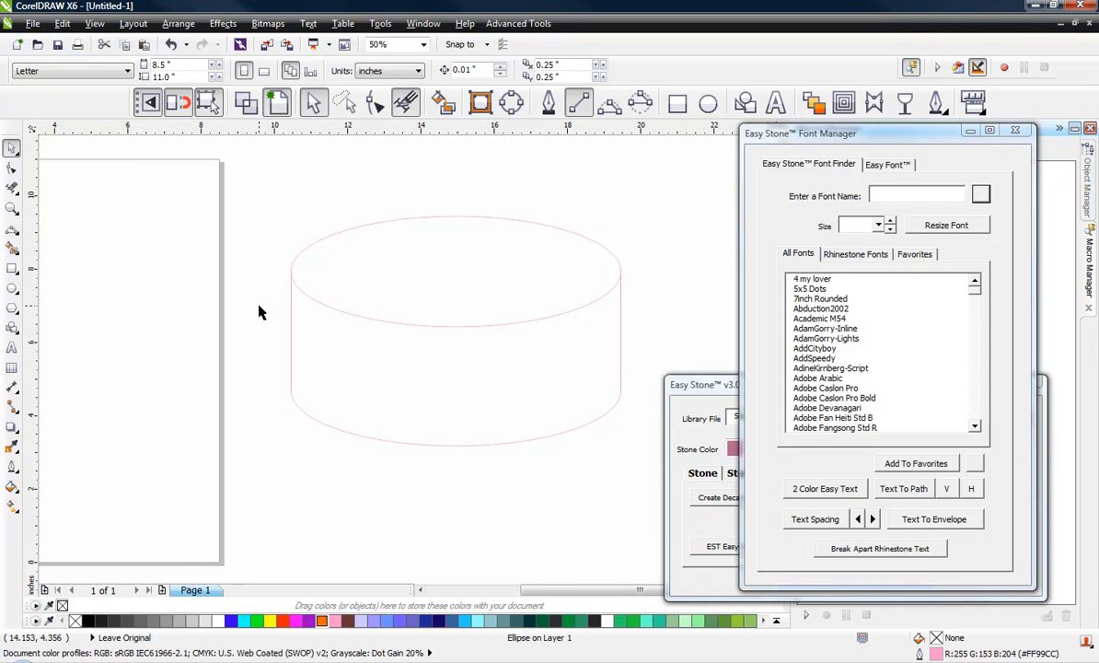
Step: Set the outline width of all the puck's curves to 120 pixels
{"action": "scroll", "coordinate": [320, 316], "scroll_direction": "down", "scroll_amount": 1}
{"action": "scroll", "coordinate": [319, 316], "scroll_direction": "down", "scroll_amount": 1}
{"action": "scroll", "coordinate": [307, 316], "scroll_direction": "up", "scroll_amount": 2}
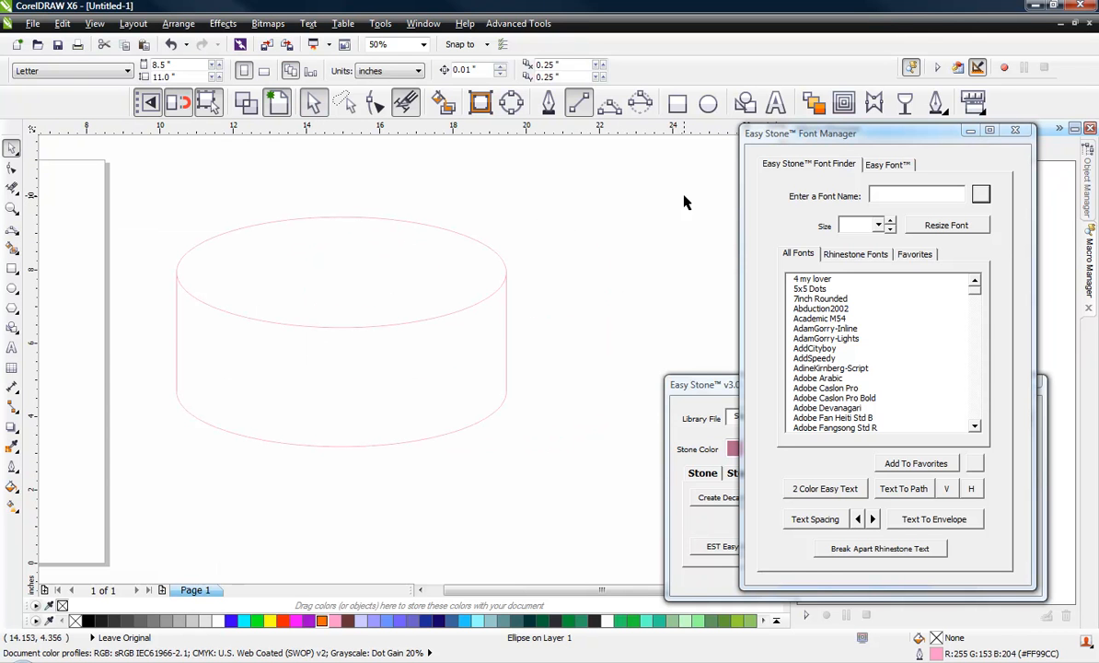
{"action": "left_click_drag", "start_coordinate": [612, 181], "coordinate": [147, 471]}
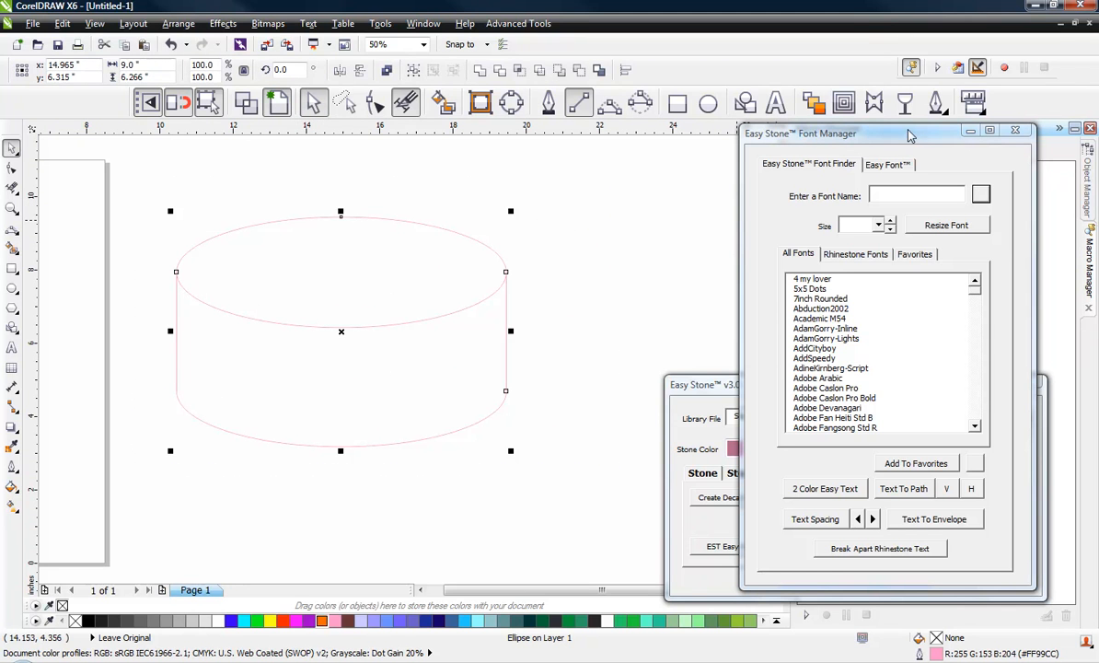
{"action": "left_click", "coordinate": [937, 102]}
{"action": "left_click", "coordinate": [985, 93]}
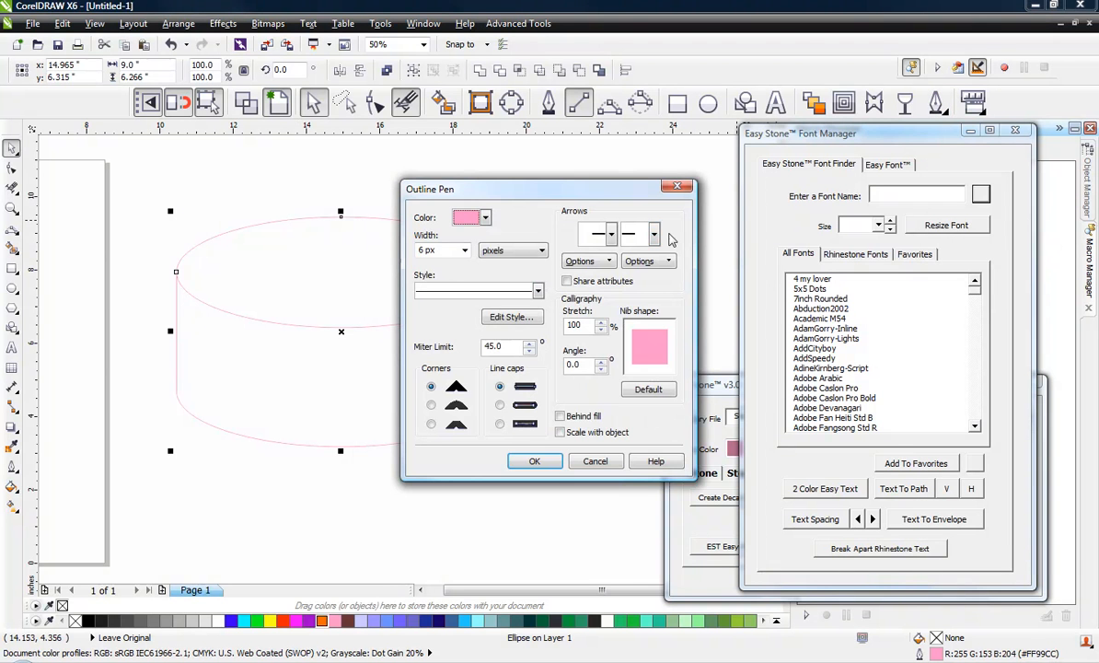
{"action": "left_click_drag", "start_coordinate": [444, 254], "coordinate": [368, 264]}
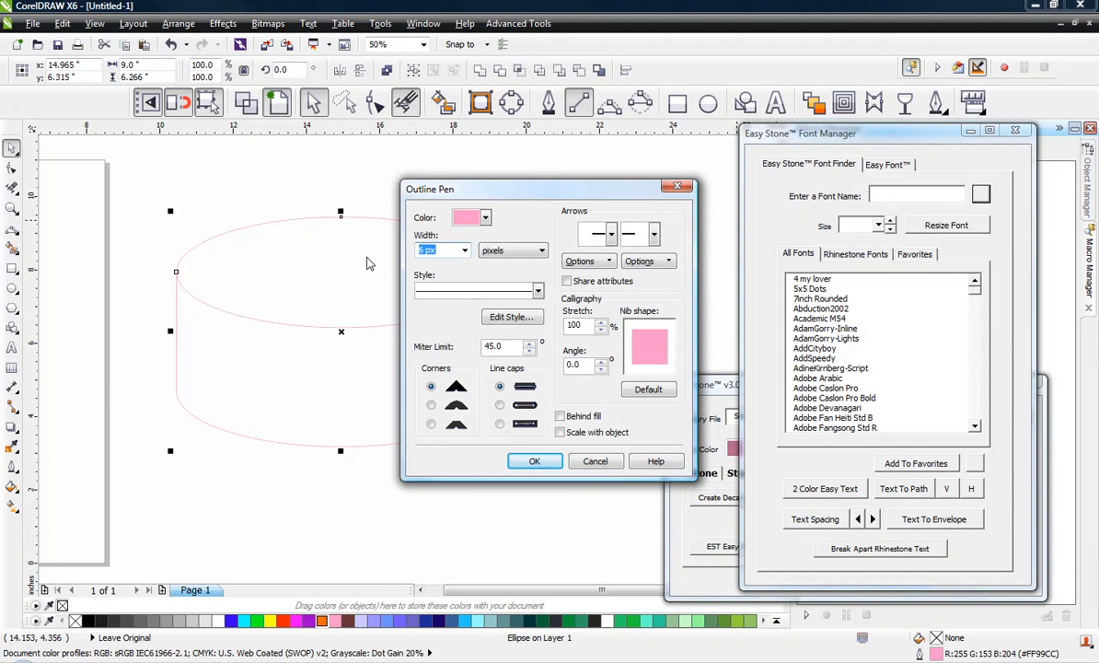
{"action": "type", "text": "120"}
{"action": "left_click", "coordinate": [506, 250]}
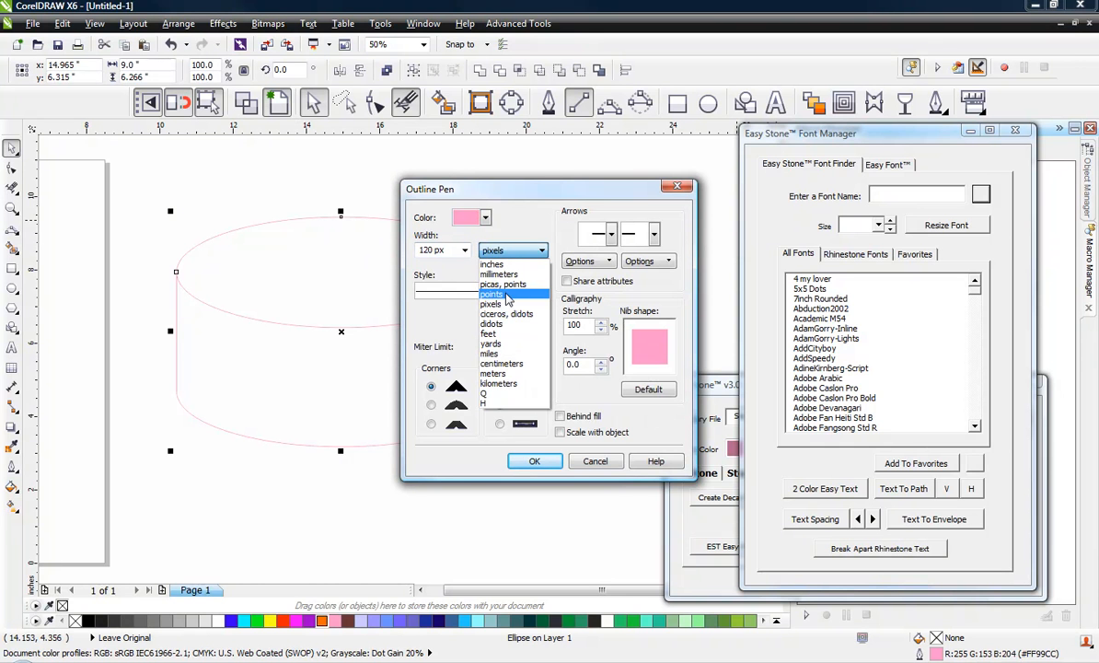
{"action": "left_click", "coordinate": [490, 303]}
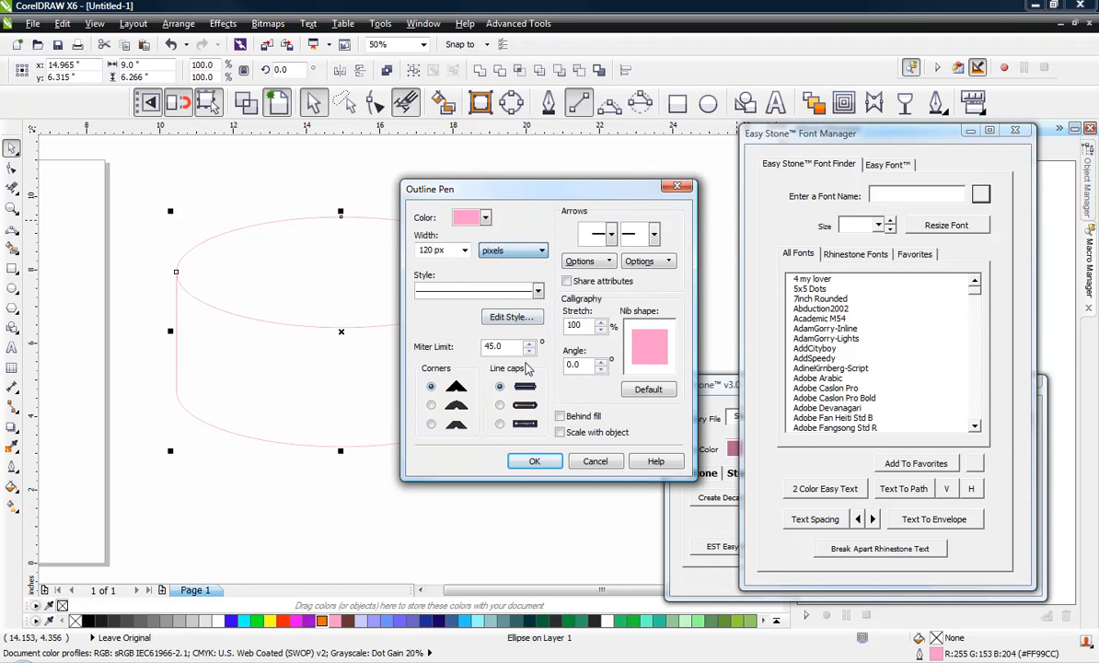
{"action": "left_click", "coordinate": [534, 460]}
{"action": "left_click", "coordinate": [441, 478]}
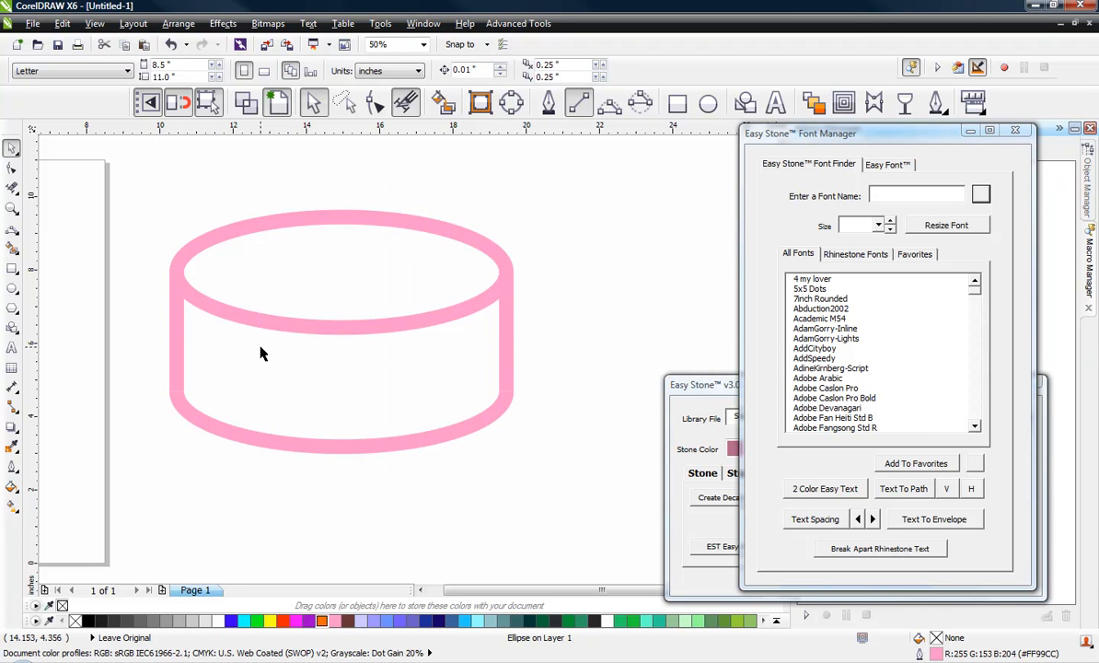
Step: Switch to the wireframe view and convert the outlines of all the puck's curves to objects
{"action": "left_click", "coordinate": [239, 108]}
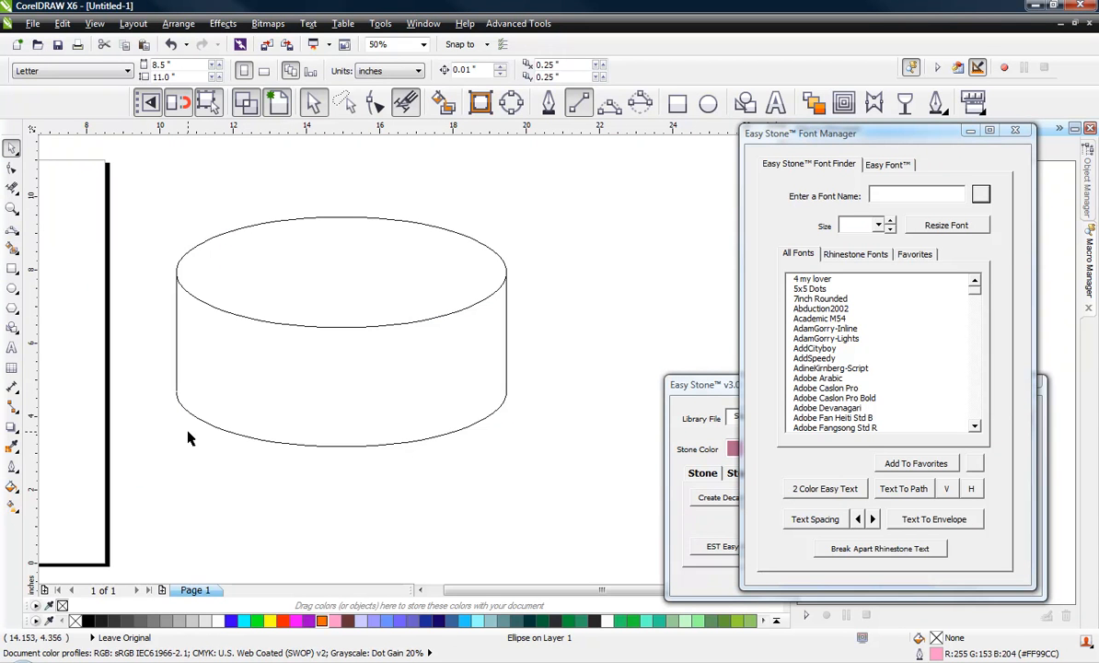
{"action": "left_click_drag", "start_coordinate": [125, 186], "coordinate": [575, 486]}
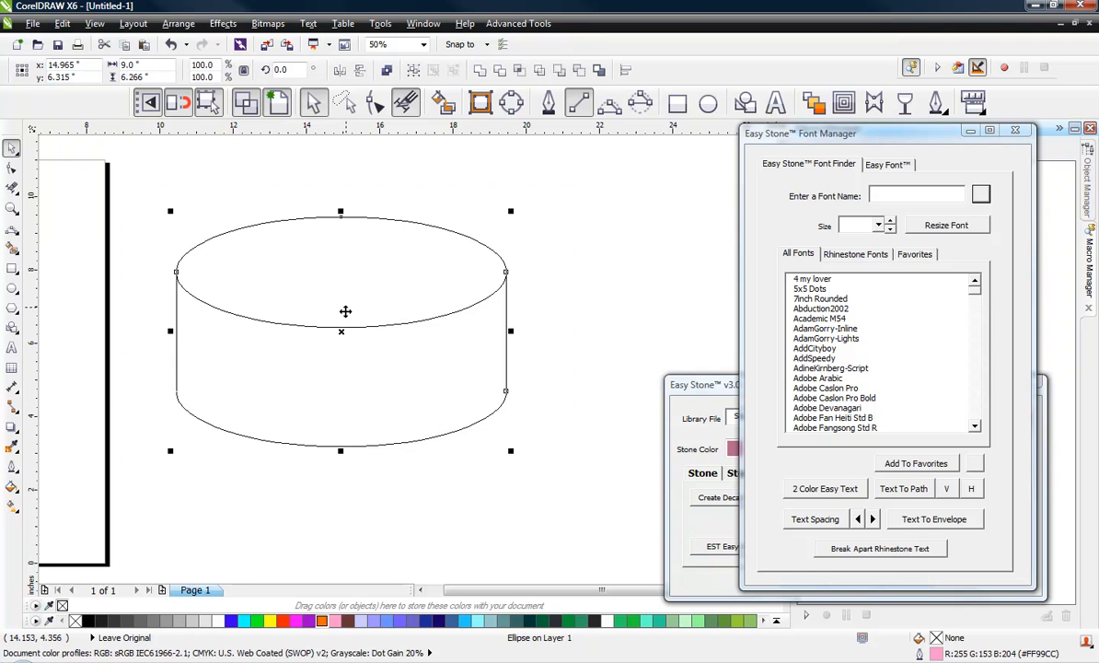
{"action": "left_click", "coordinate": [478, 105]}
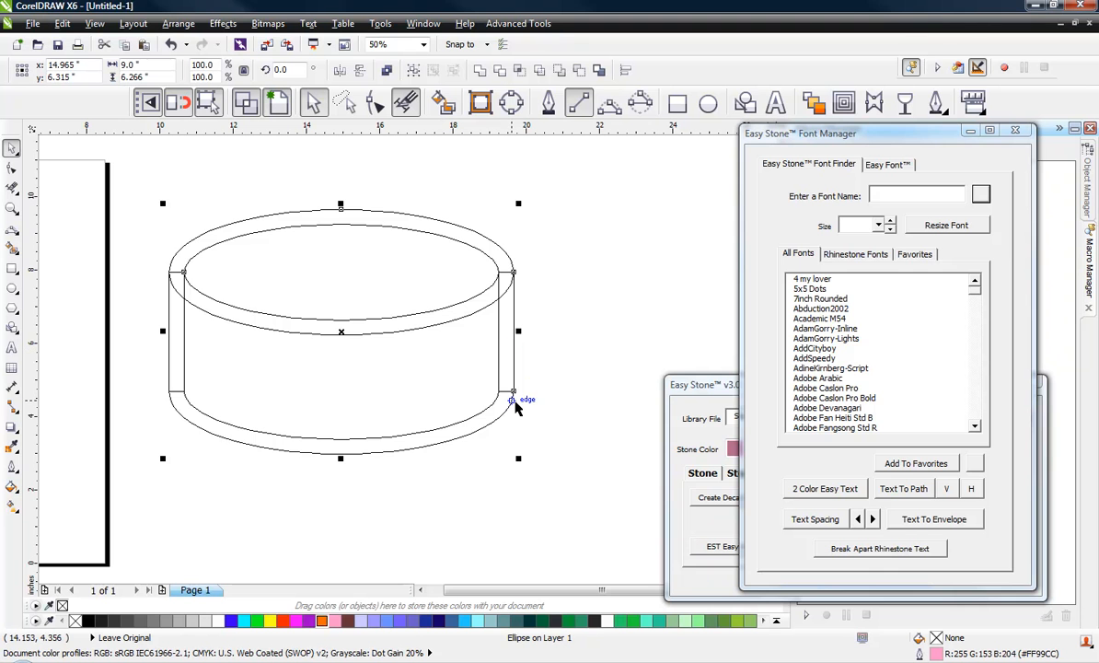
Step: Weld the converted outline objects into a single shape and return to the full-color view
{"action": "left_click", "coordinate": [479, 72]}
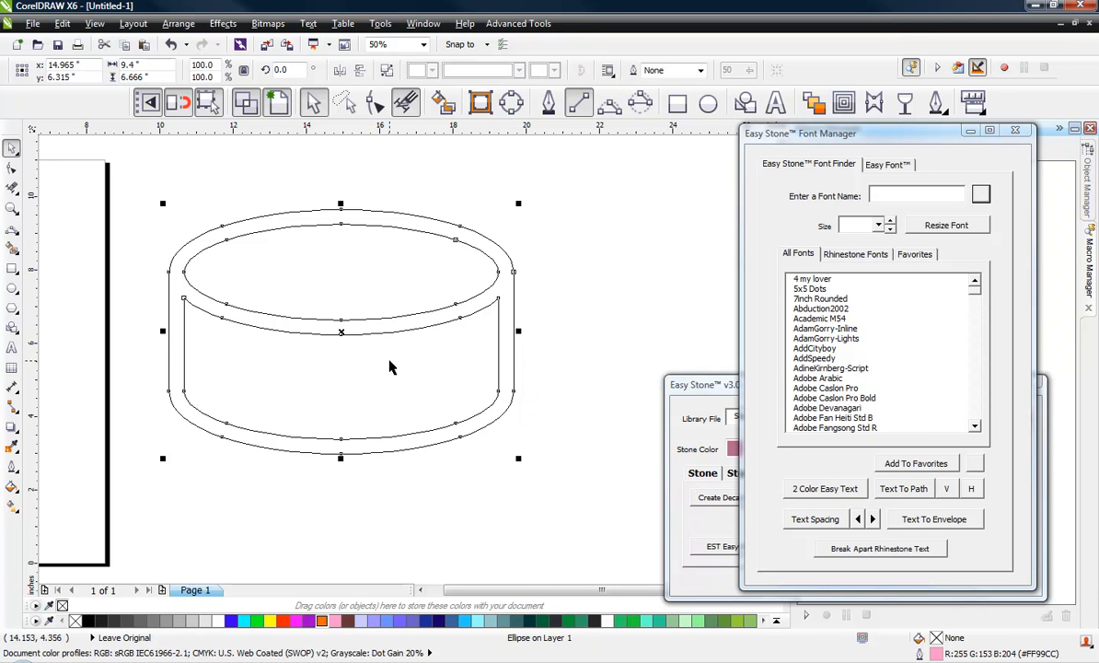
{"action": "left_click", "coordinate": [275, 99]}
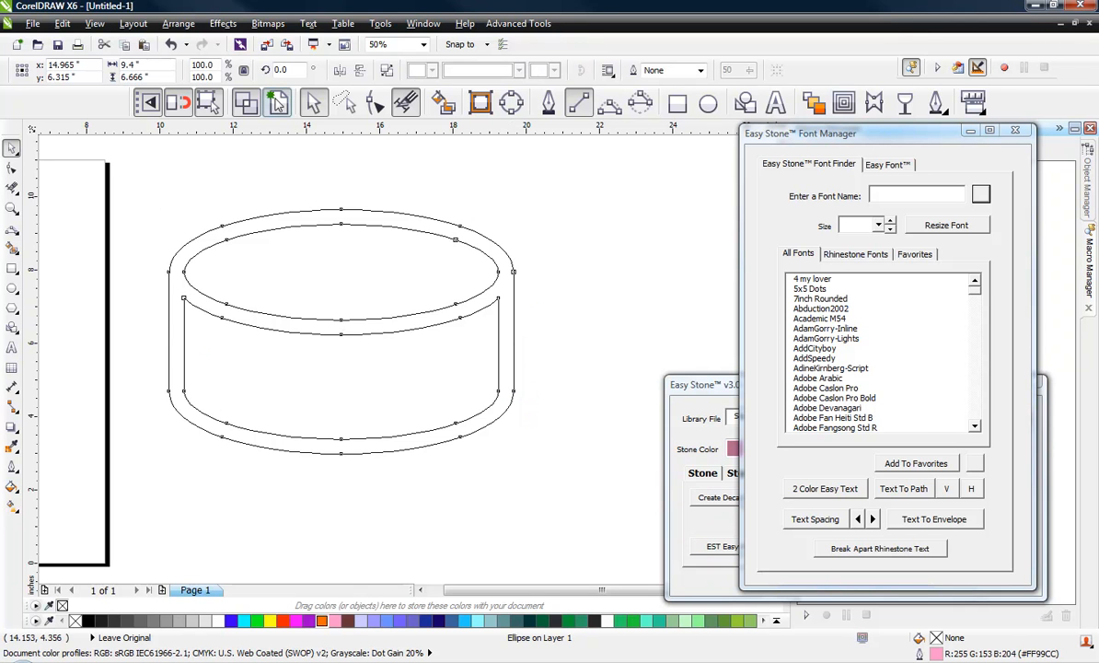
{"action": "left_click", "coordinate": [263, 189]}
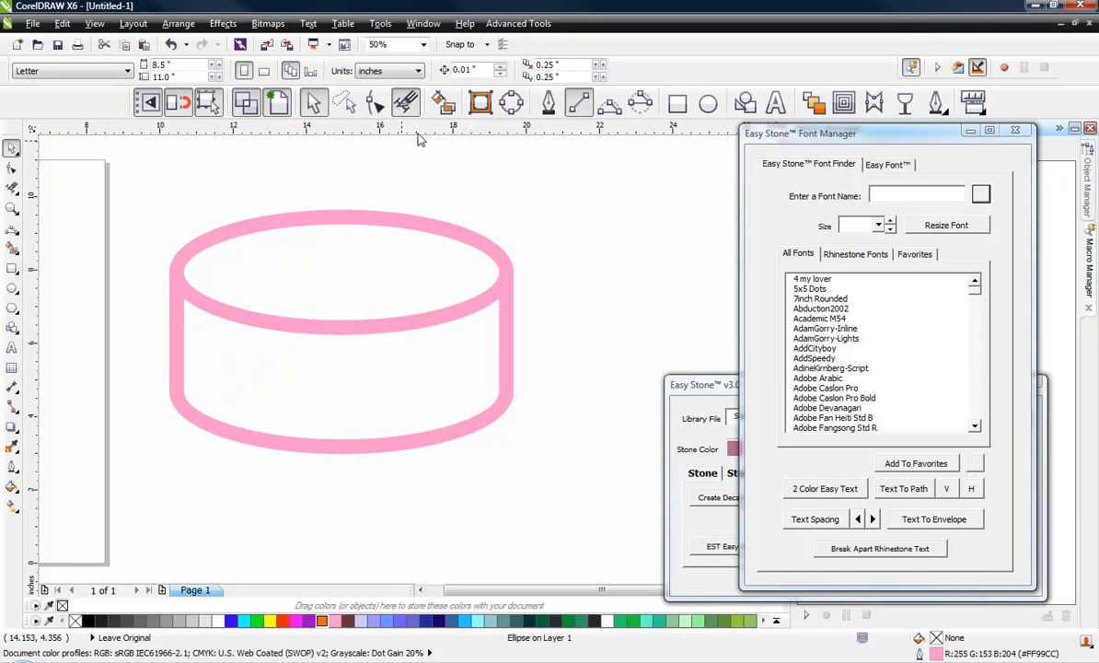
Step: Draw a vertical line about 7.75 inches long across the puck and position it just inside its left side
{"action": "left_click", "coordinate": [580, 101]}
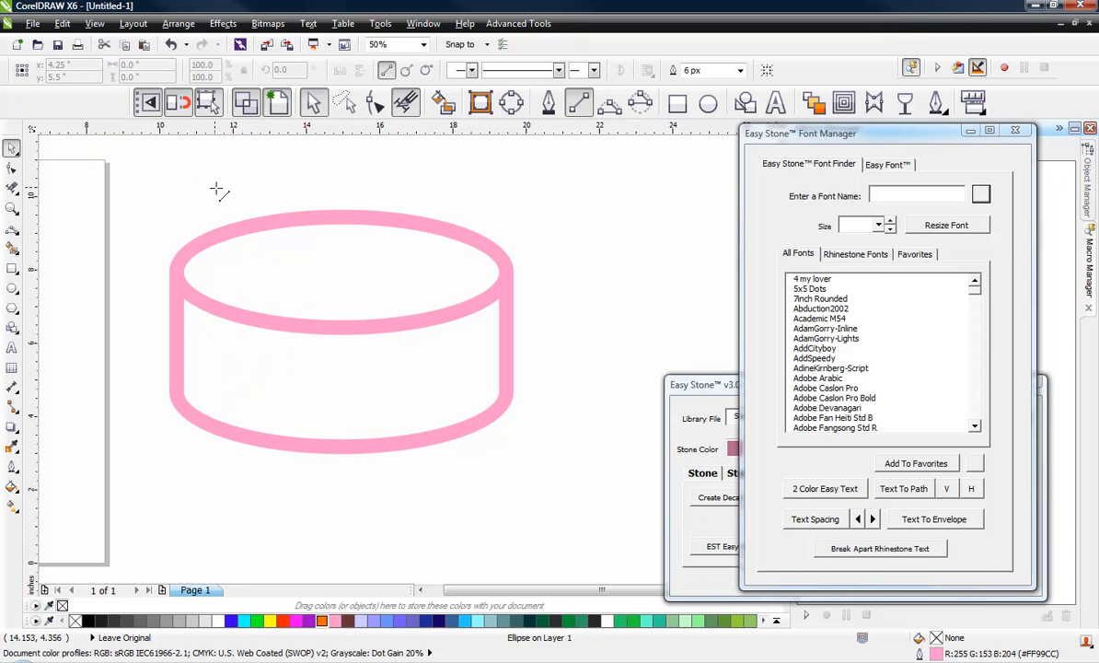
{"action": "left_click_drag", "start_coordinate": [213, 190], "coordinate": [212, 475]}
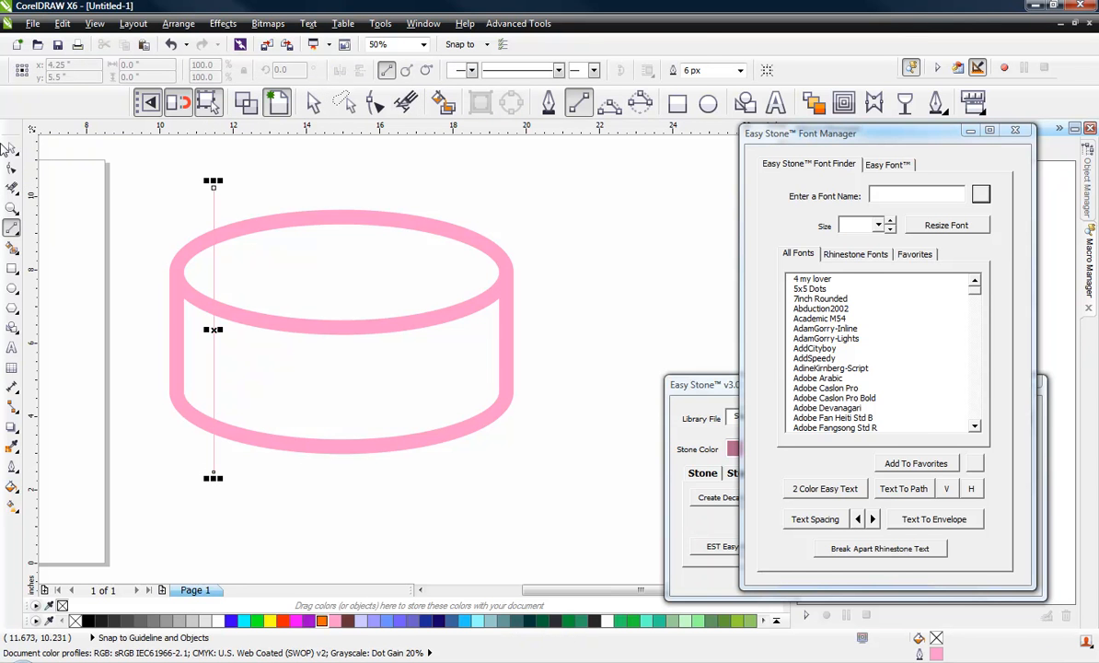
{"action": "left_click", "coordinate": [15, 147]}
{"action": "left_click_drag", "start_coordinate": [212, 376], "coordinate": [206, 378]}
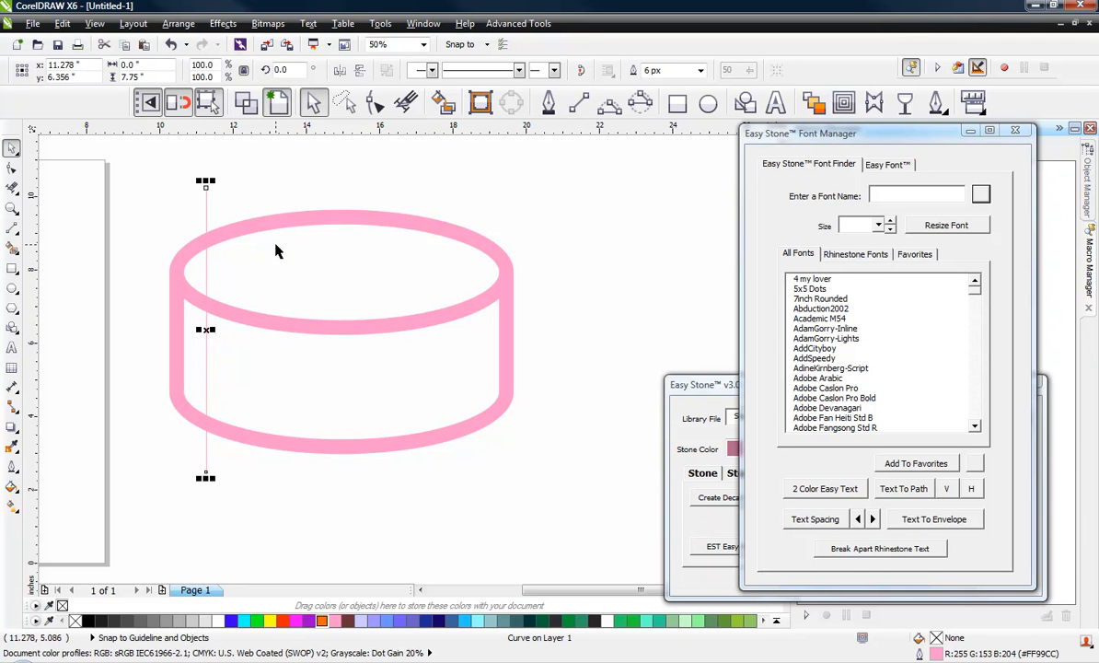
Step: Make a horizontally mirrored copy of the vertical line on the puck's opposite side, using the puck shape as reference
{"action": "left_click", "coordinate": [332, 224], "text": "shift"}
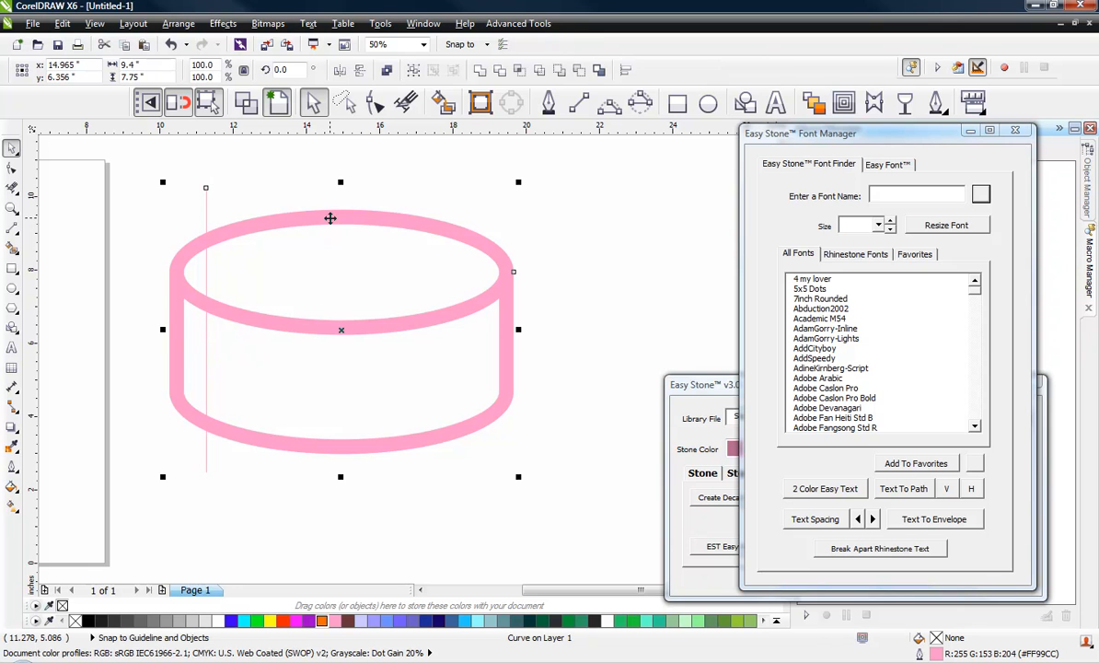
{"action": "left_click", "coordinate": [339, 72]}
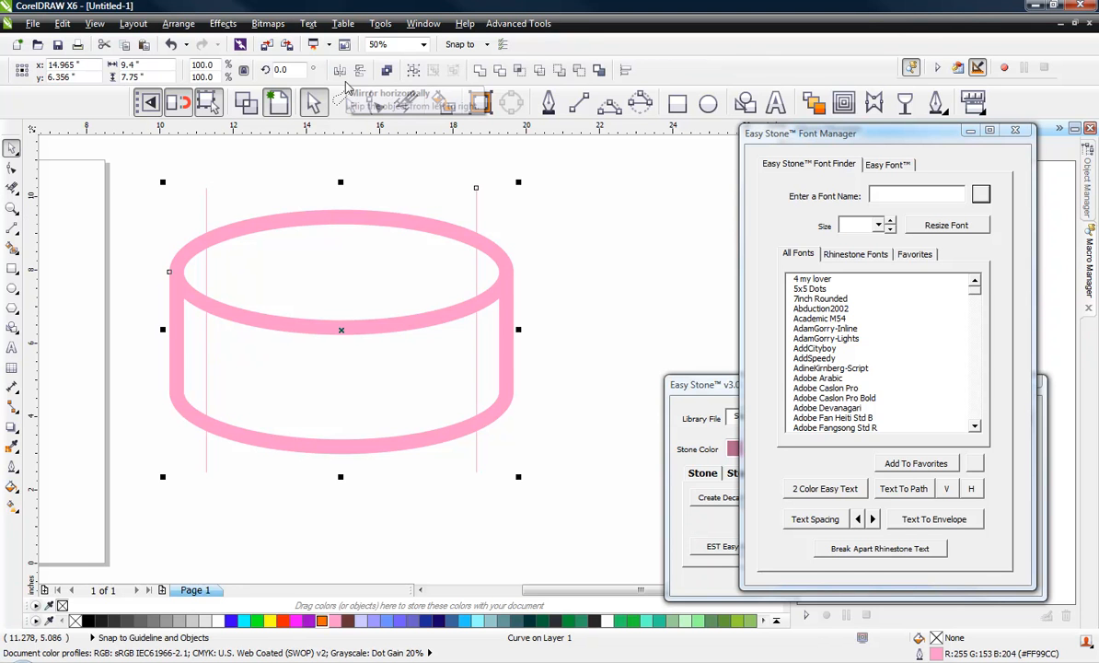
{"action": "left_click", "coordinate": [561, 228]}
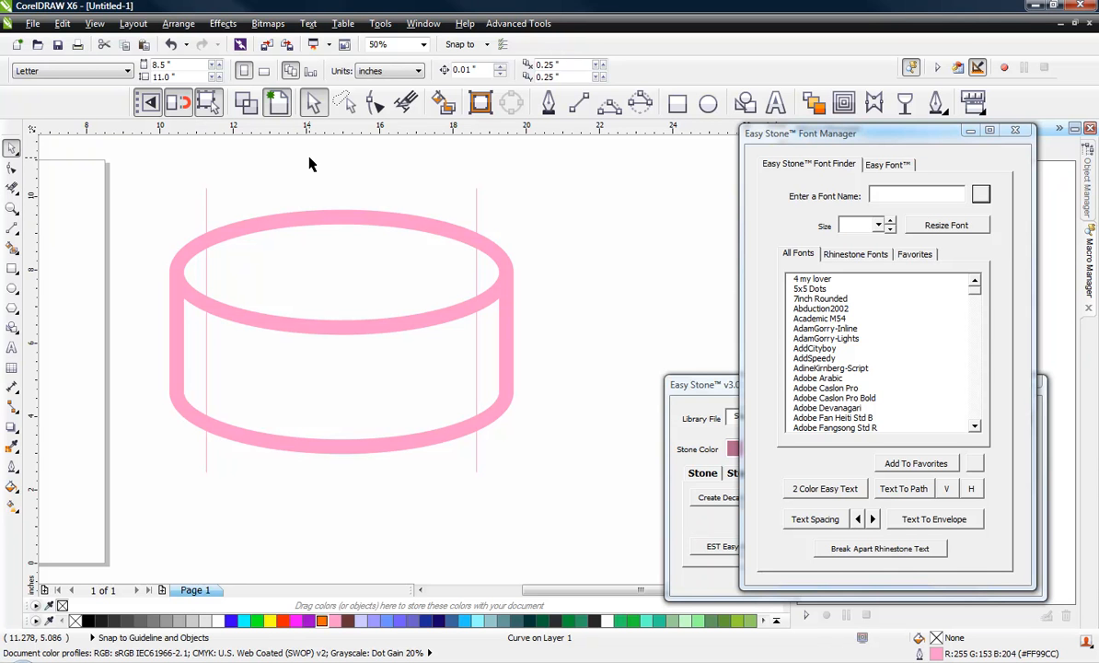
Step: Smart Fill the puck's top and front areas between the two vertical lines with blue and a 2 px outline
{"action": "left_click", "coordinate": [443, 104]}
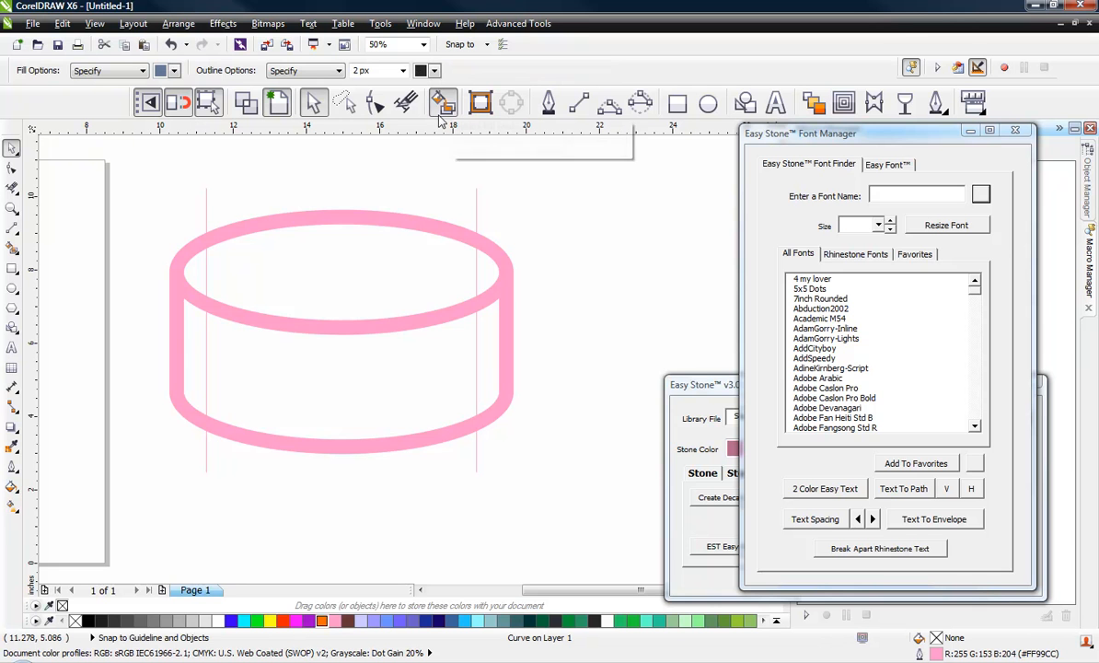
{"action": "left_click", "coordinate": [379, 259]}
{"action": "left_click", "coordinate": [267, 416]}
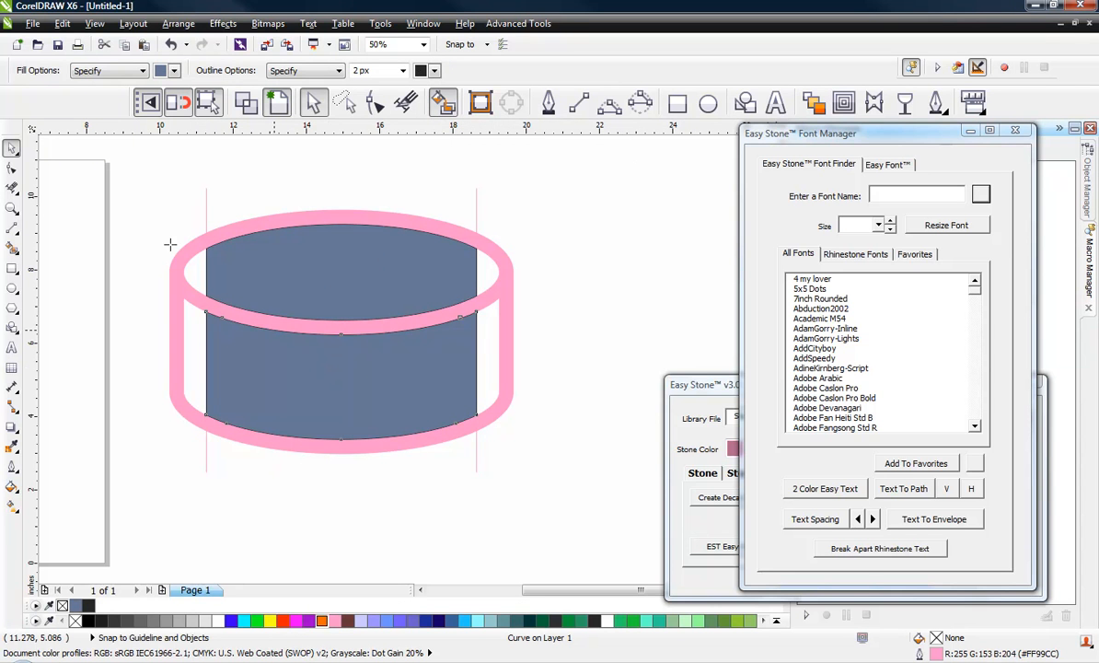
Step: Add a one-step inside contour to the puck's blue top area, offset about 0.271 inches
{"action": "left_click", "coordinate": [12, 147]}
{"action": "left_click", "coordinate": [179, 223]}
{"action": "left_click", "coordinate": [337, 272]}
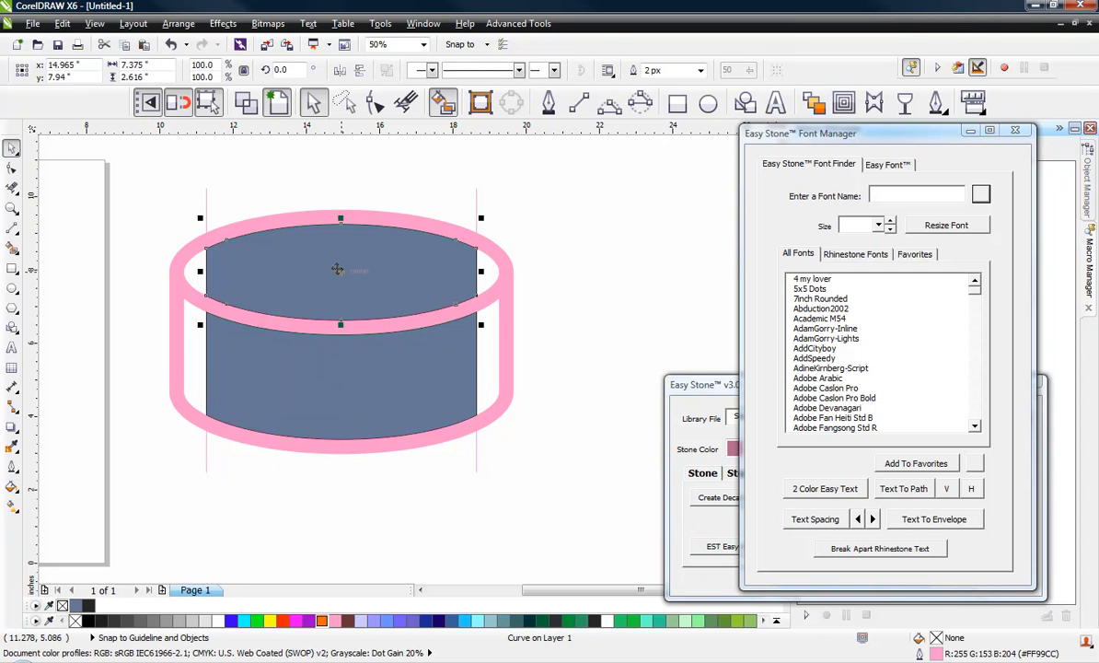
{"action": "left_click", "coordinate": [842, 105]}
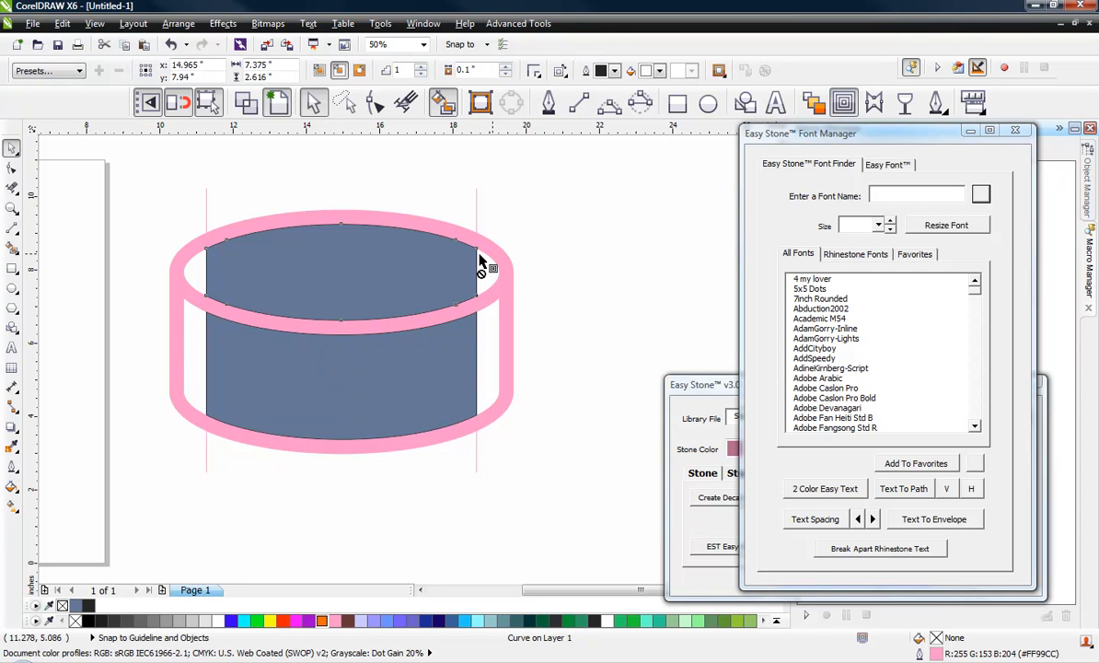
{"action": "left_click_drag", "start_coordinate": [464, 252], "coordinate": [458, 270]}
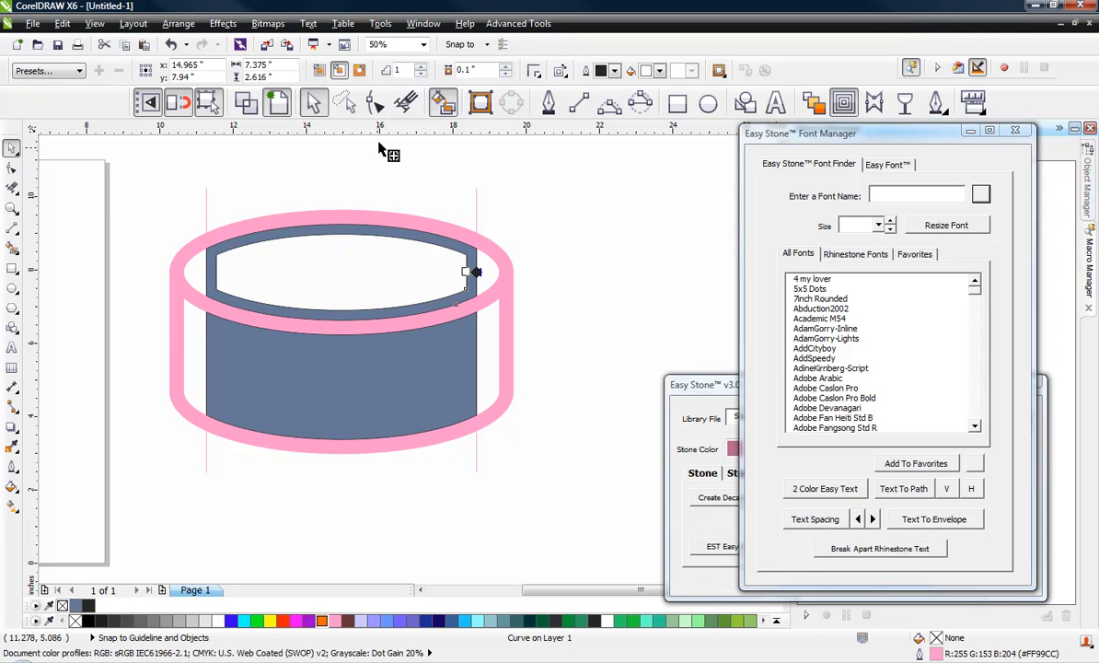
Step: Copy the top area's contour settings onto the blue front area of the puck
{"action": "left_click", "coordinate": [310, 101]}
{"action": "left_click", "coordinate": [347, 387]}
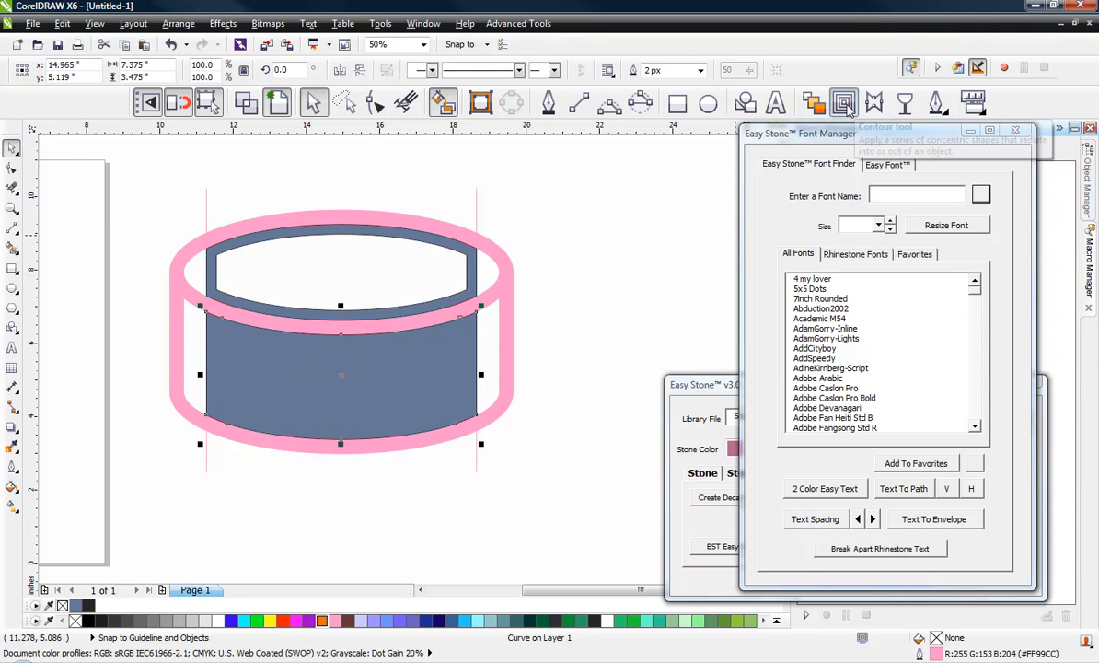
{"action": "left_click", "coordinate": [844, 103]}
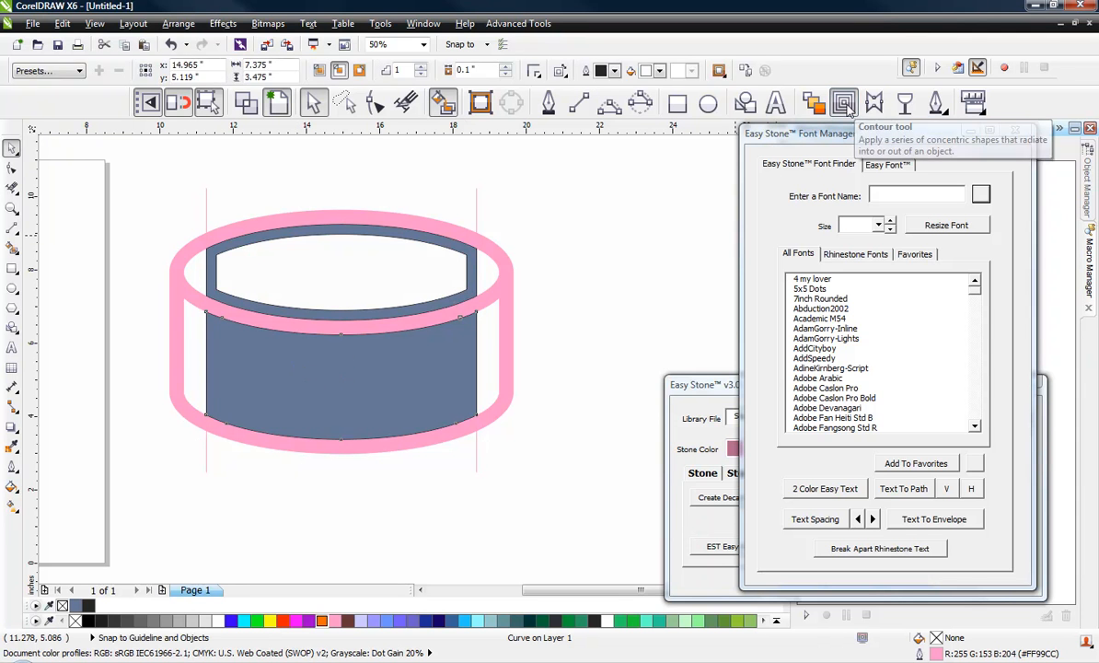
{"action": "left_click", "coordinate": [748, 74]}
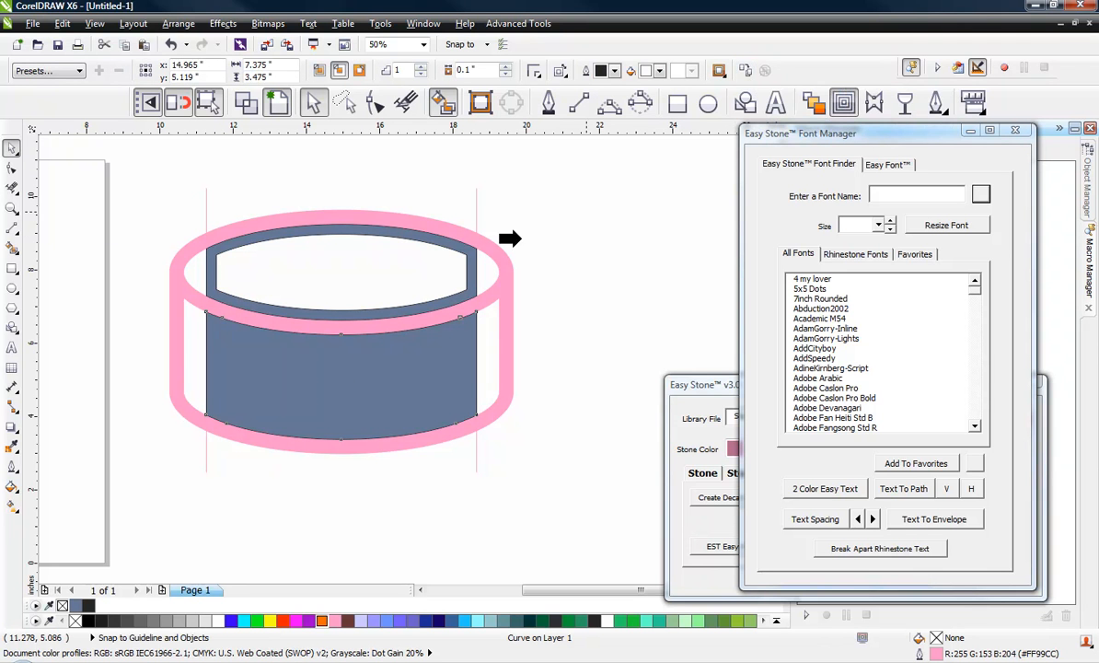
{"action": "left_click", "coordinate": [410, 276]}
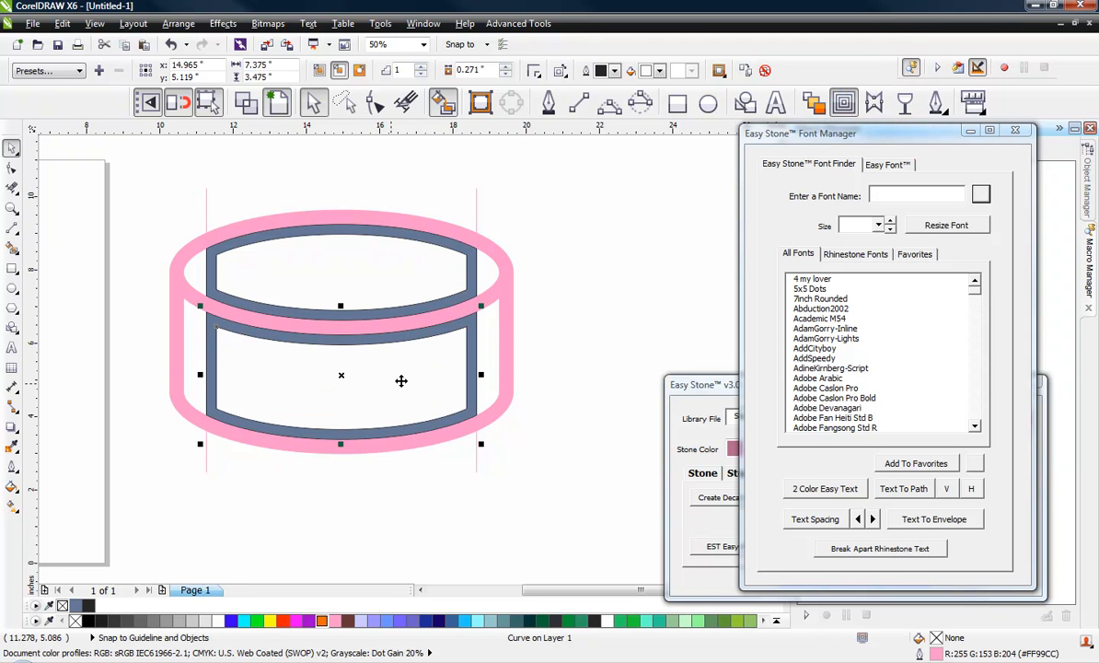
{"action": "left_click", "coordinate": [564, 361]}
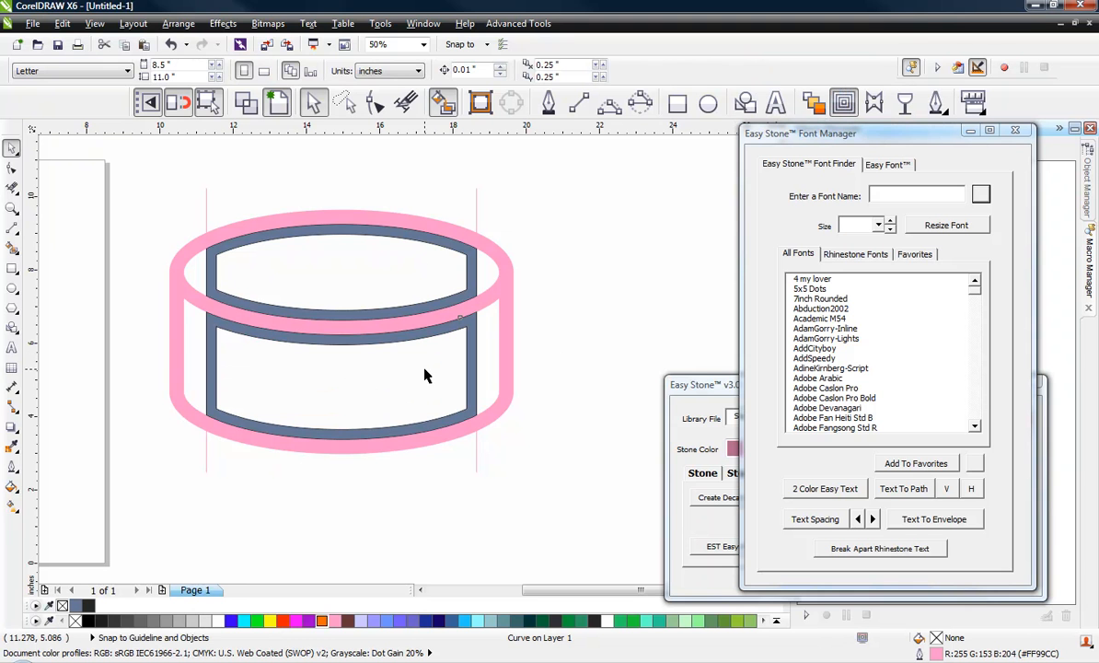
Step: Break the contour groups of the front and top areas apart into separate shapes
{"action": "left_click", "coordinate": [328, 386]}
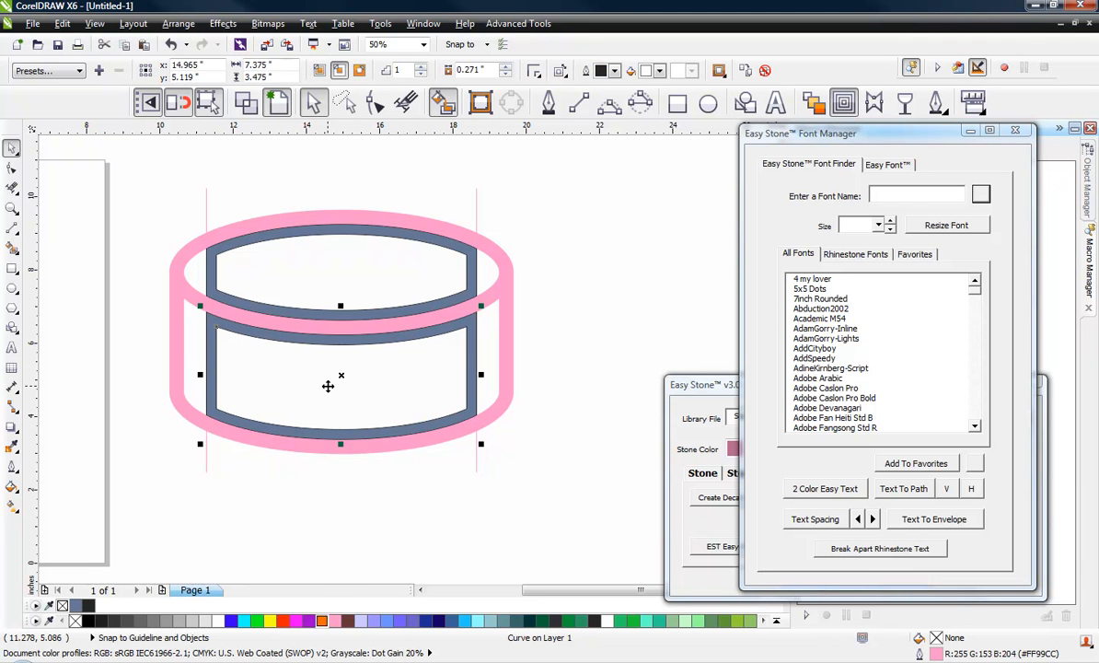
{"action": "right_click", "coordinate": [328, 386]}
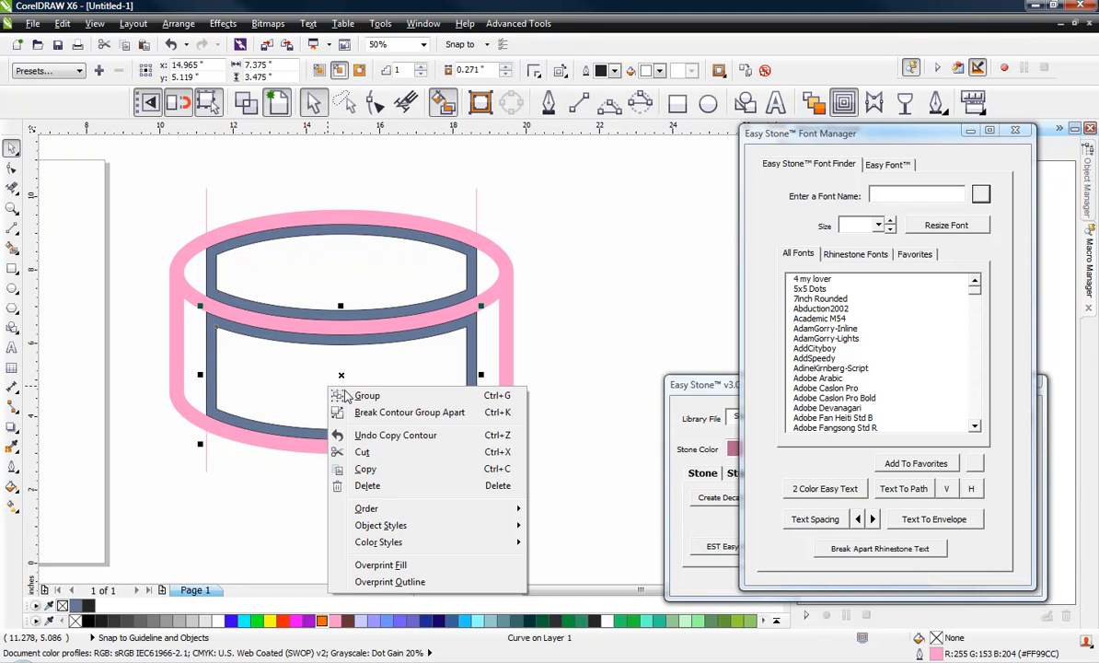
{"action": "left_click", "coordinate": [411, 413]}
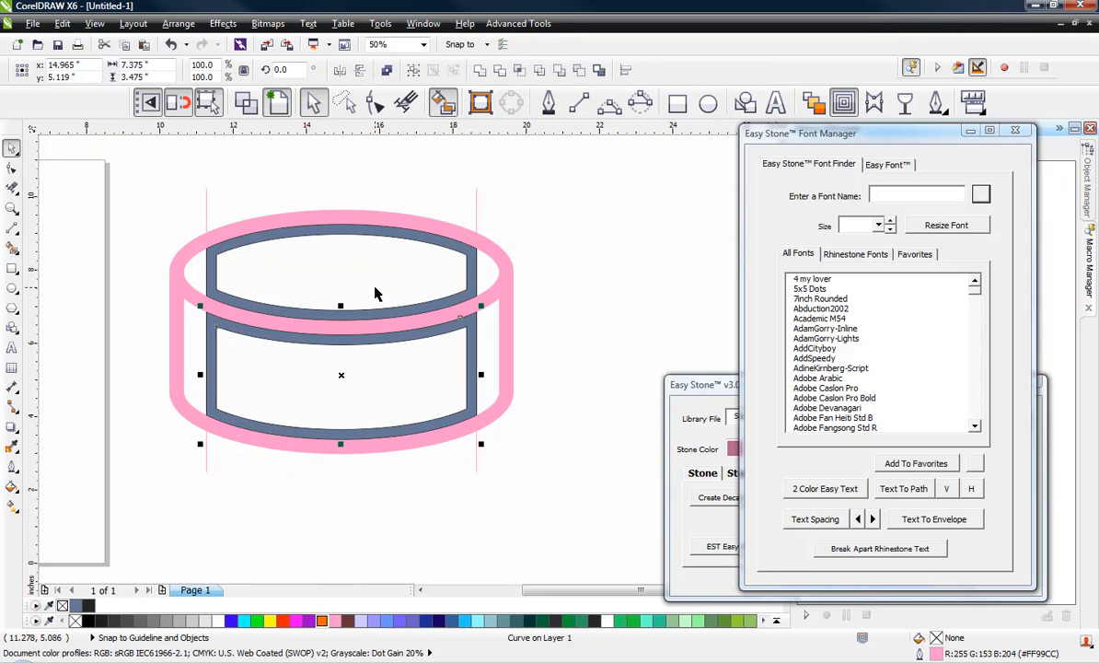
{"action": "left_click", "coordinate": [374, 287]}
{"action": "right_click", "coordinate": [375, 287]}
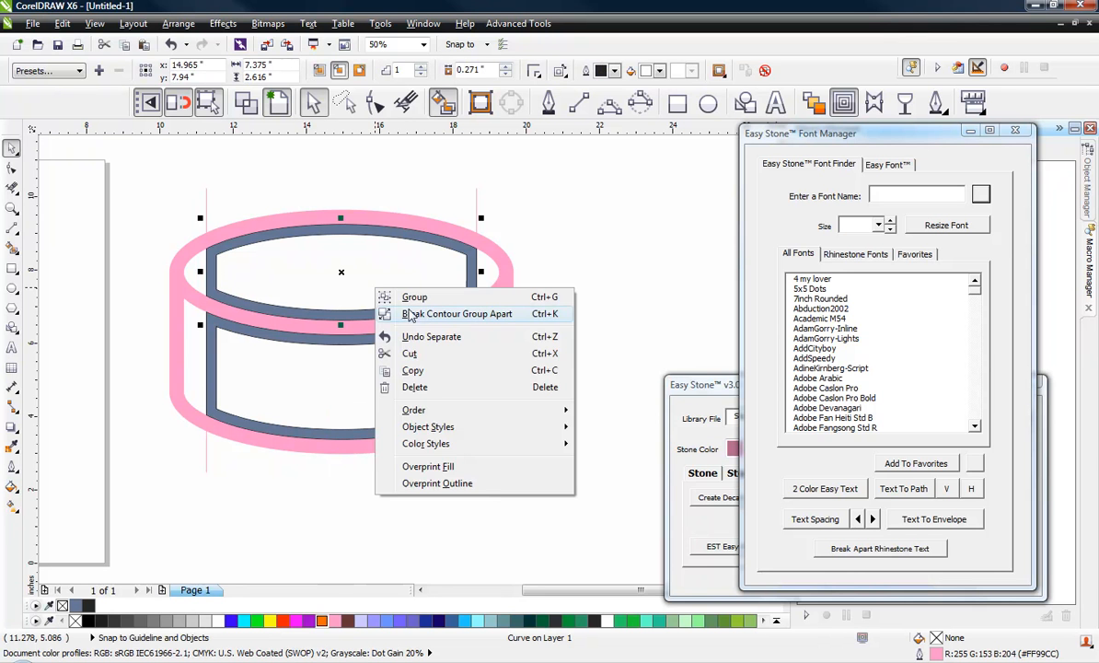
{"action": "left_click", "coordinate": [391, 313]}
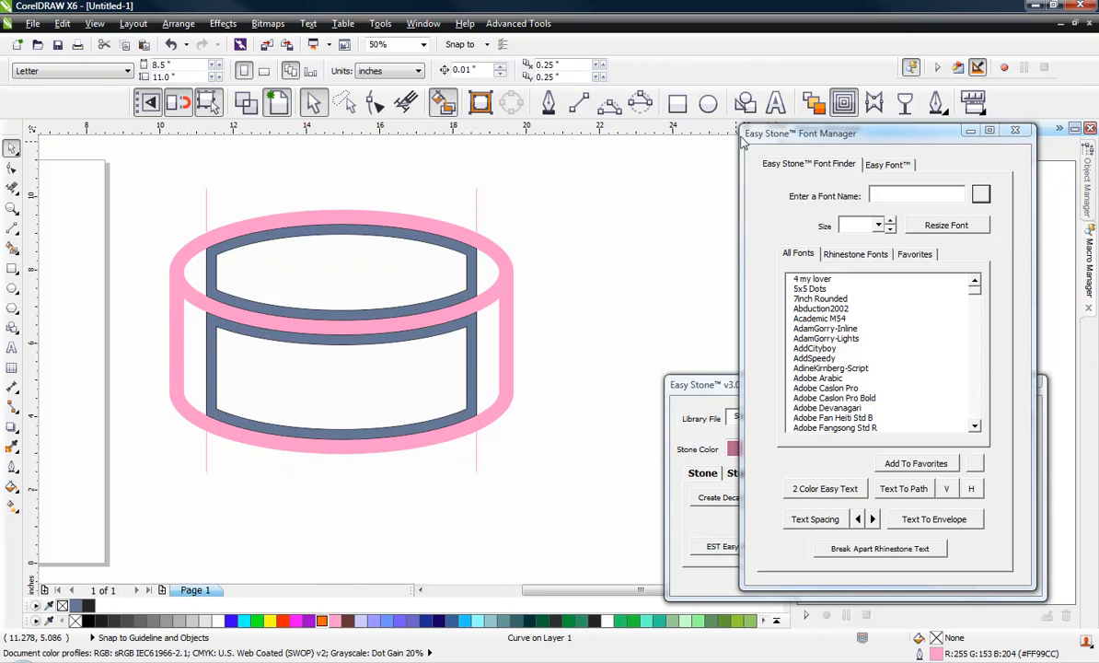
Step: Add the artistic text HOCKEY in the empty area below the puck
{"action": "key", "text": "F8"}
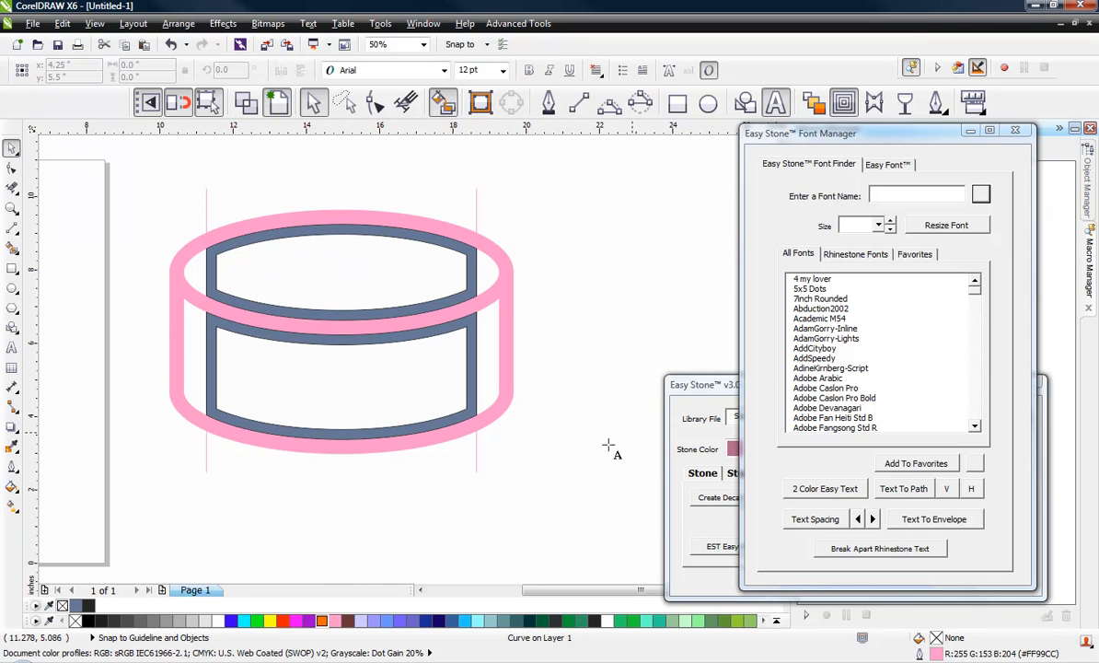
{"action": "left_click", "coordinate": [434, 529]}
{"action": "type", "text": "HOCKEY"}
{"action": "key", "text": "ctrl+space"}
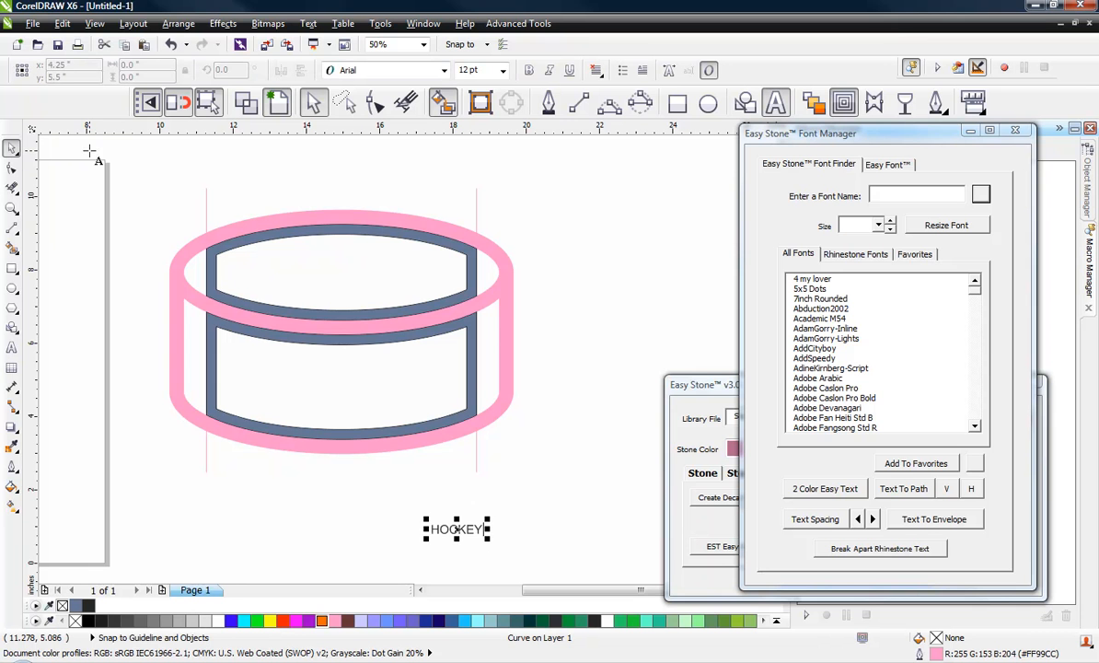
Step: Duplicate the HOCKEY text up and to its right and change the copy's wording to MOM
{"action": "left_click_drag", "start_coordinate": [470, 534], "coordinate": [548, 492]}
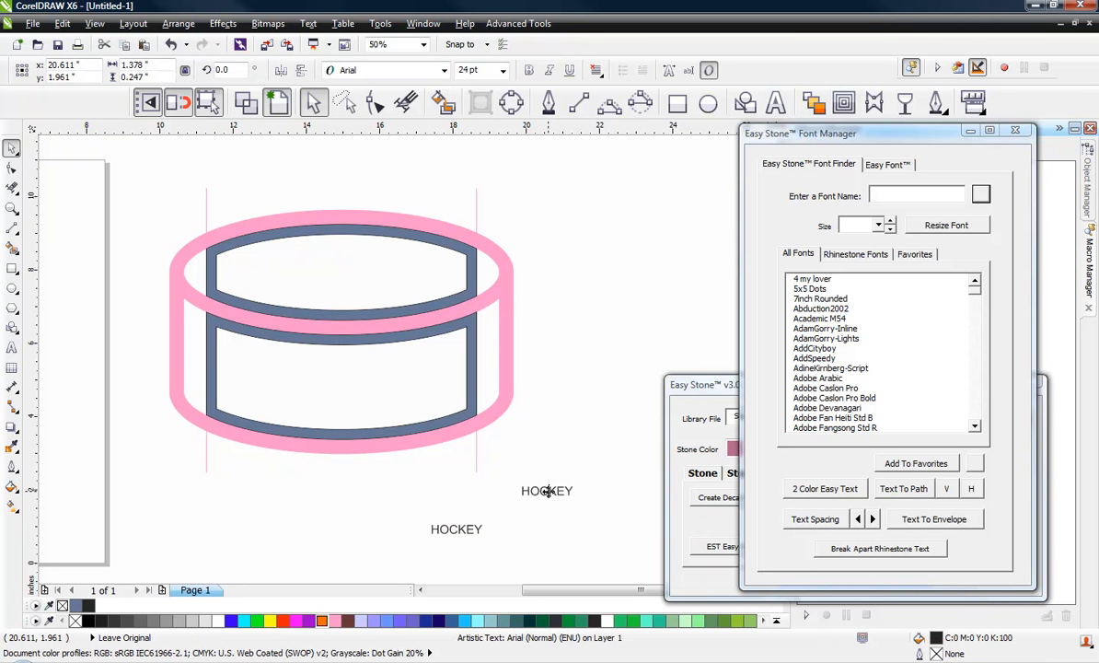
{"action": "double_click", "coordinate": [548, 491]}
{"action": "type", "text": "MOM"}
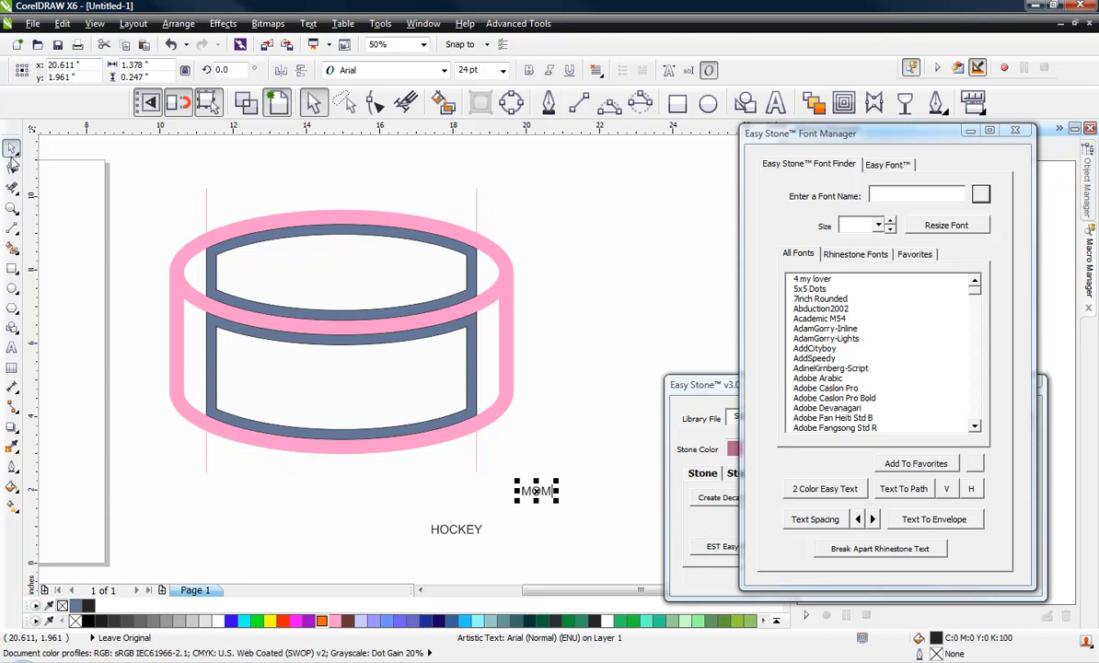
Step: Find the College Slab font by searching for Slab and apply it to both the HOCKEY and MOM texts
{"action": "left_click_drag", "start_coordinate": [400, 561], "coordinate": [569, 440]}
{"action": "left_click", "coordinate": [891, 197]}
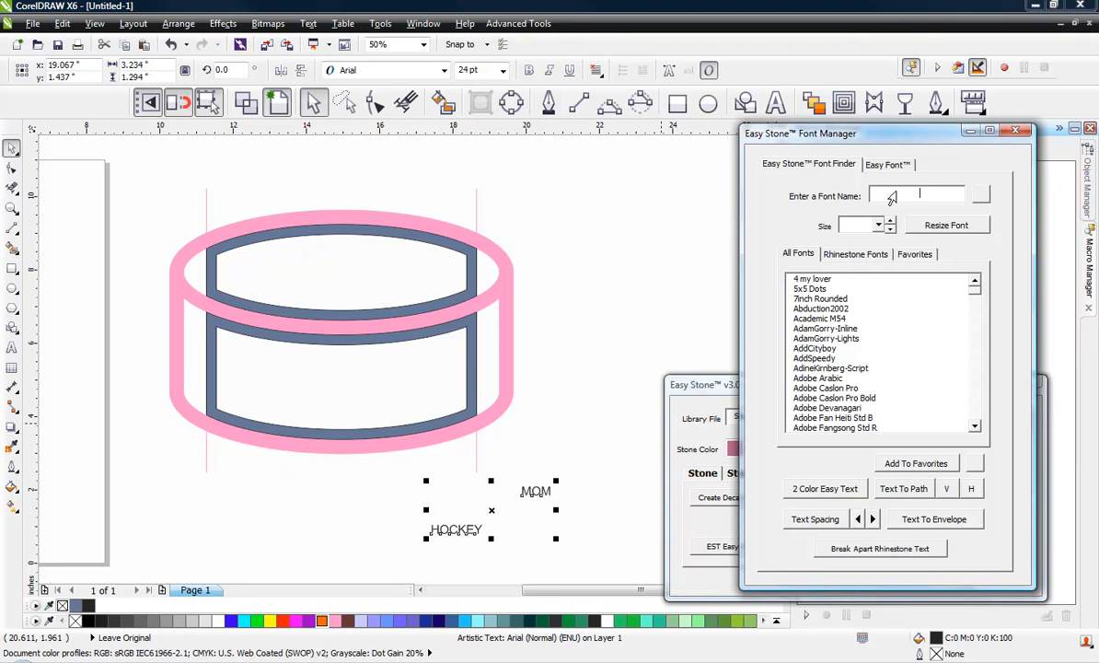
{"action": "type", "text": "Slab"}
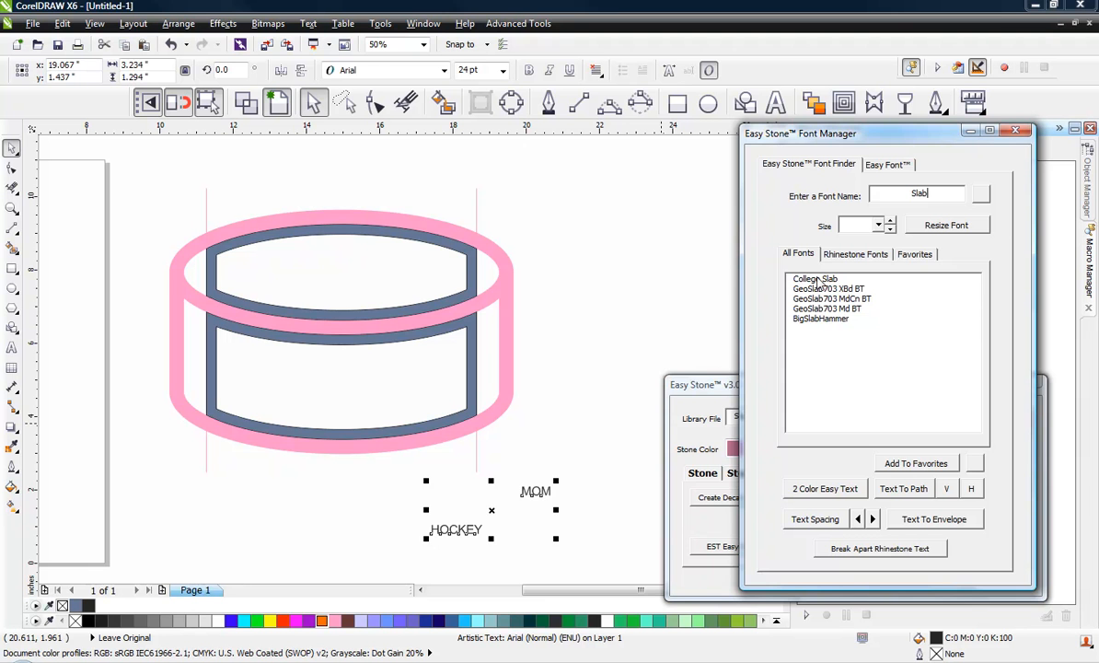
{"action": "left_click", "coordinate": [816, 280]}
{"action": "left_click", "coordinate": [448, 545]}
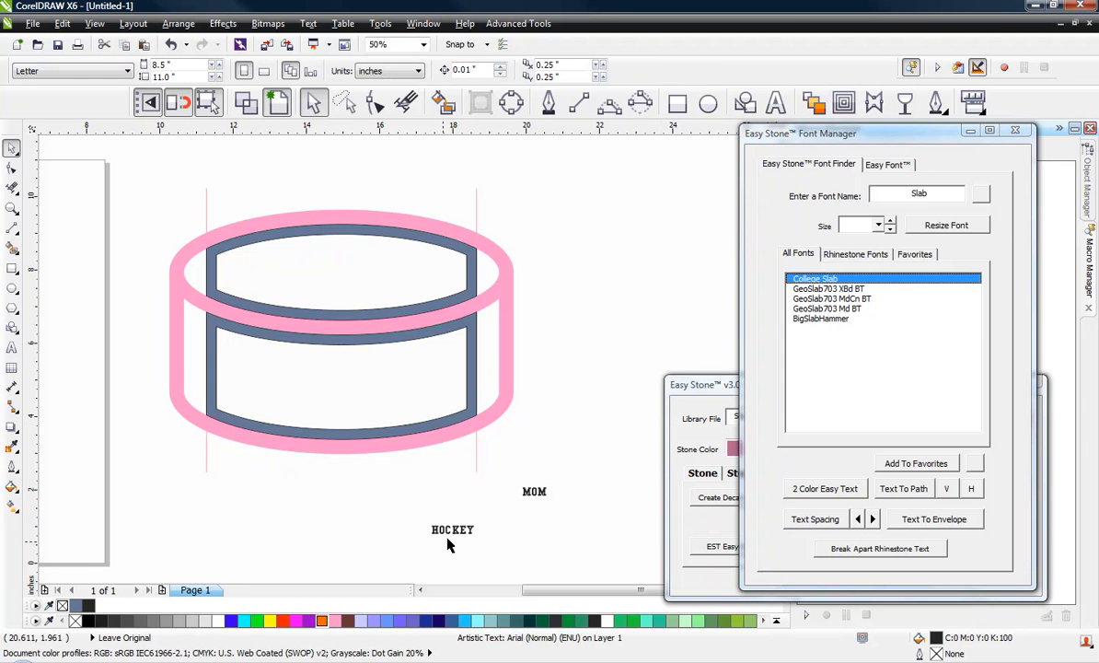
Step: Fit the MOM text to the front area's inner contour shape with Text To Envelope
{"action": "left_click", "coordinate": [535, 494]}
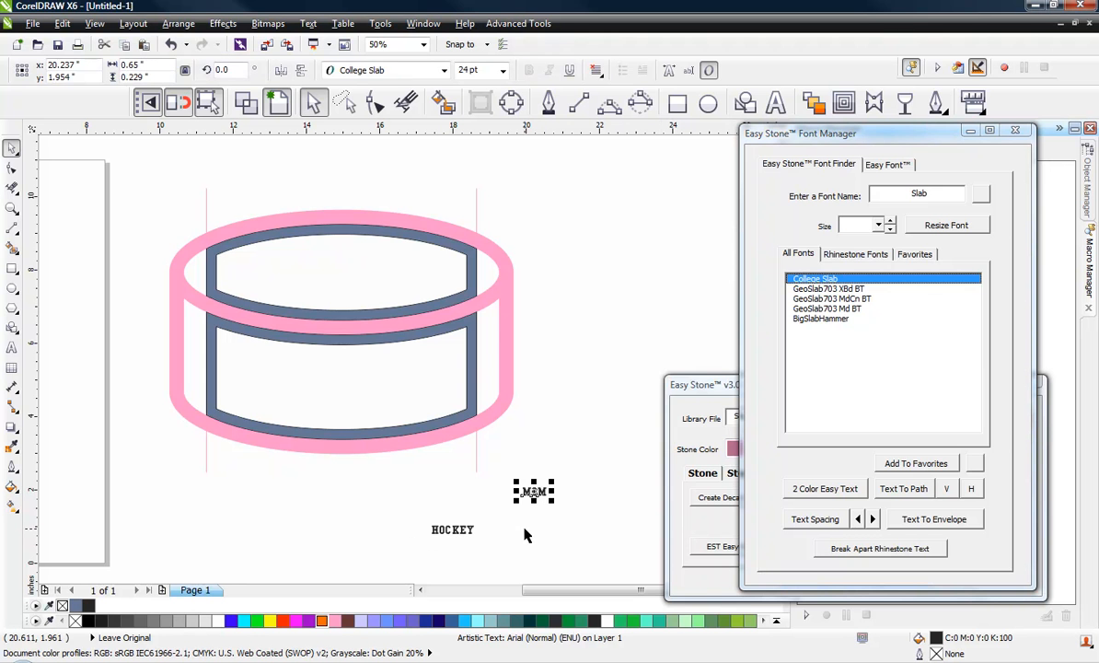
{"action": "left_click", "coordinate": [407, 392], "text": "shift"}
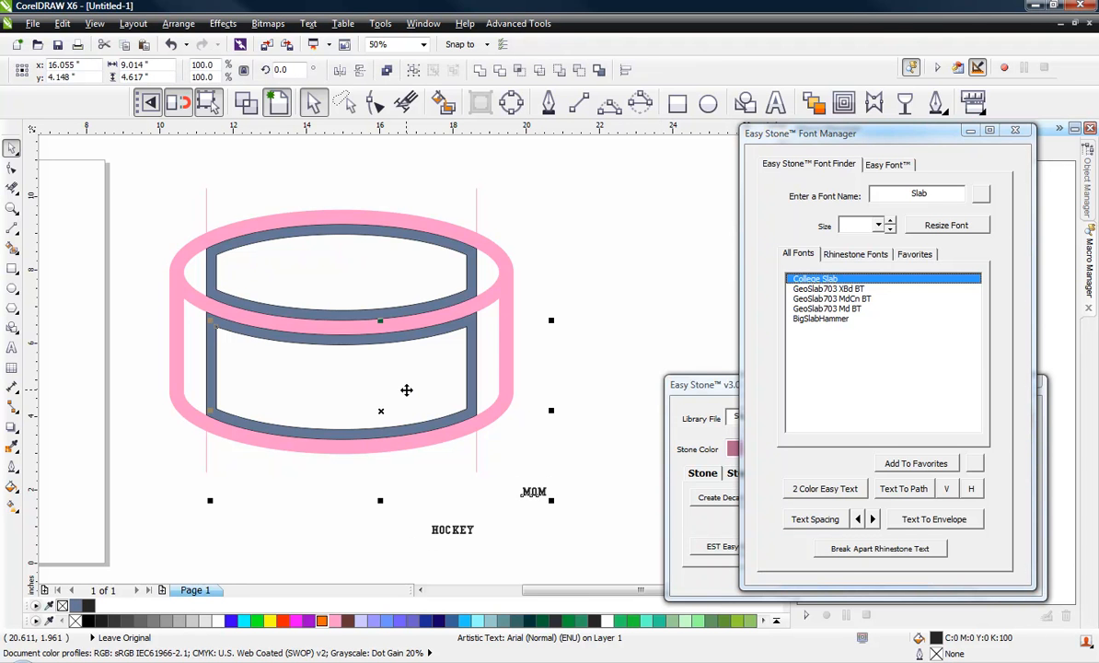
{"action": "left_click", "coordinate": [925, 521]}
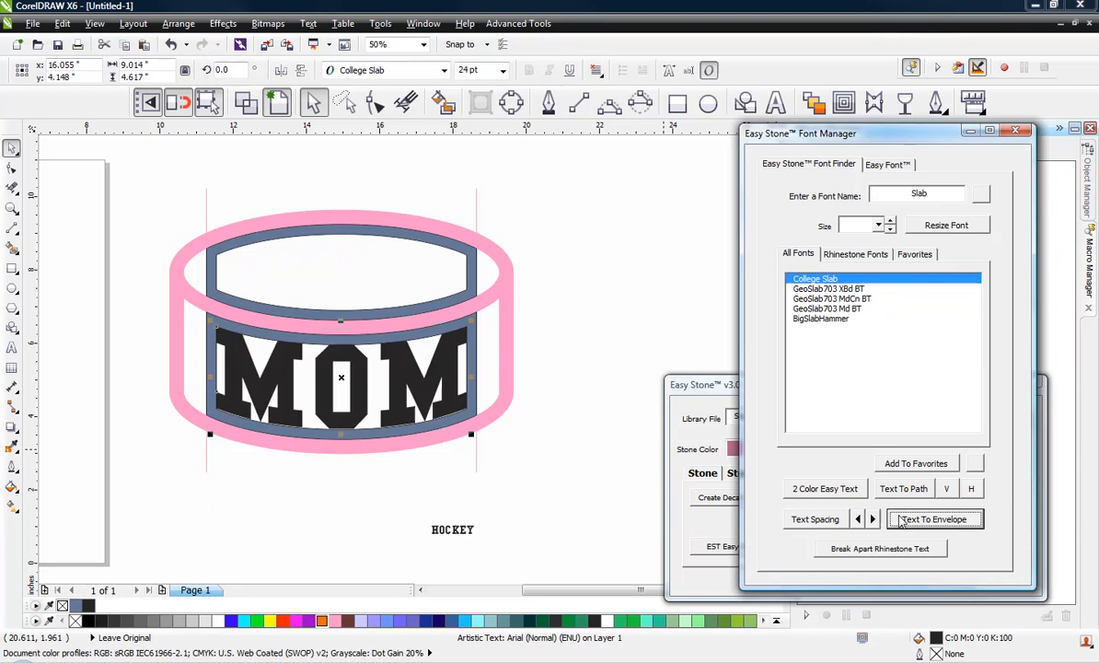
Step: Fit the HOCKEY text to the top area's inner contour shape with Text To Envelope
{"action": "left_click", "coordinate": [444, 532]}
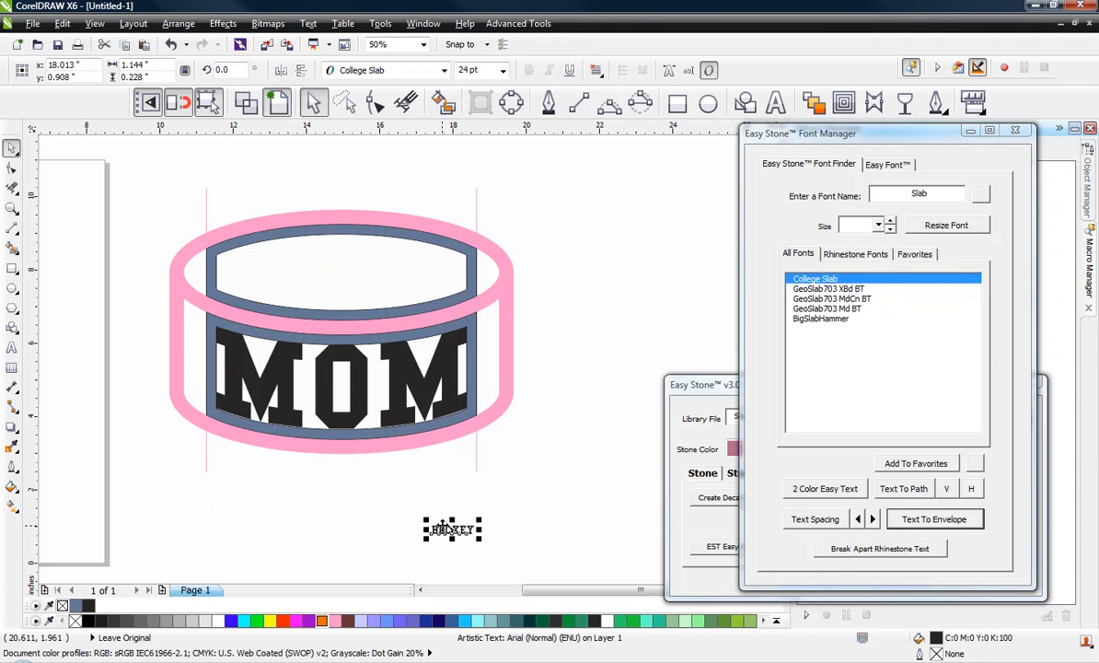
{"action": "left_click", "coordinate": [391, 295], "text": "shift"}
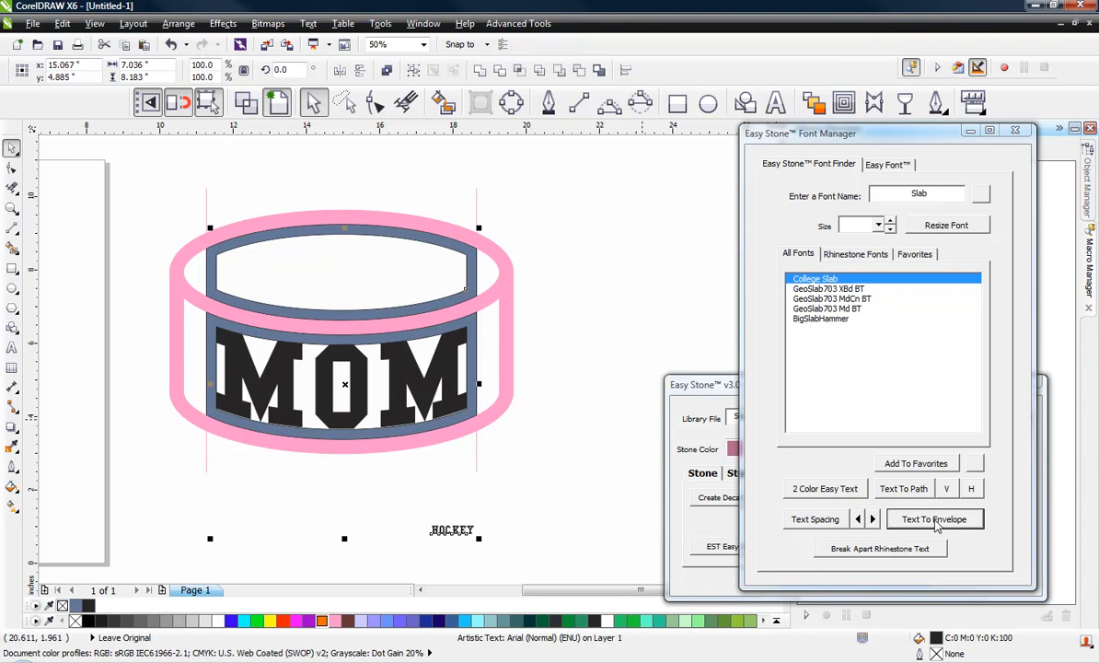
{"action": "left_click", "coordinate": [935, 521]}
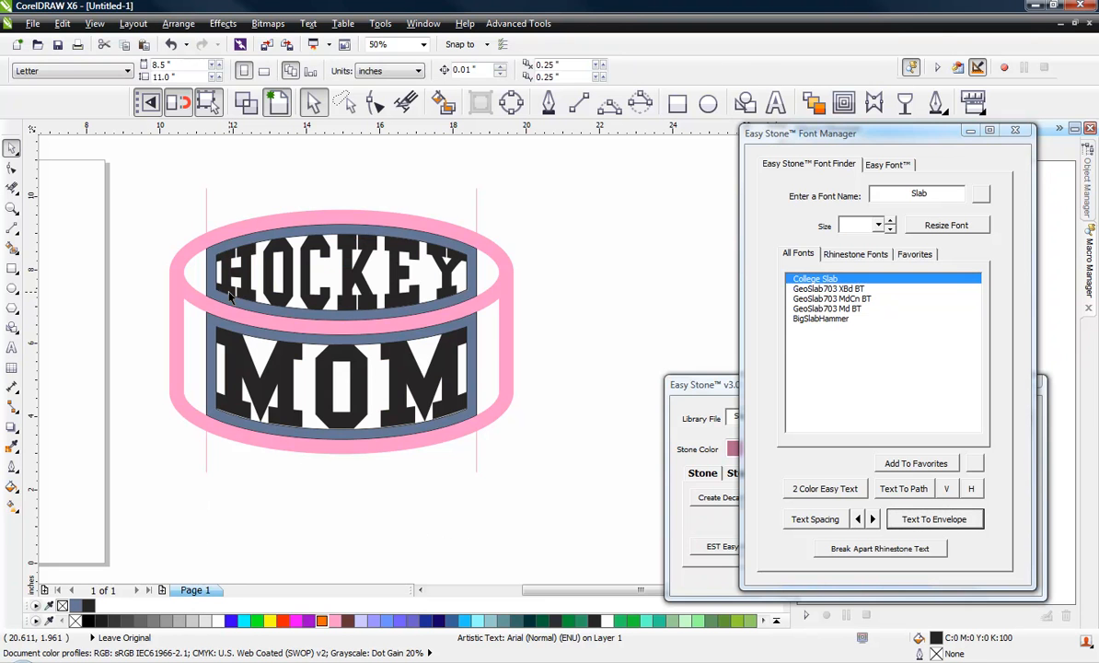
{"action": "left_click", "coordinate": [460, 284]}
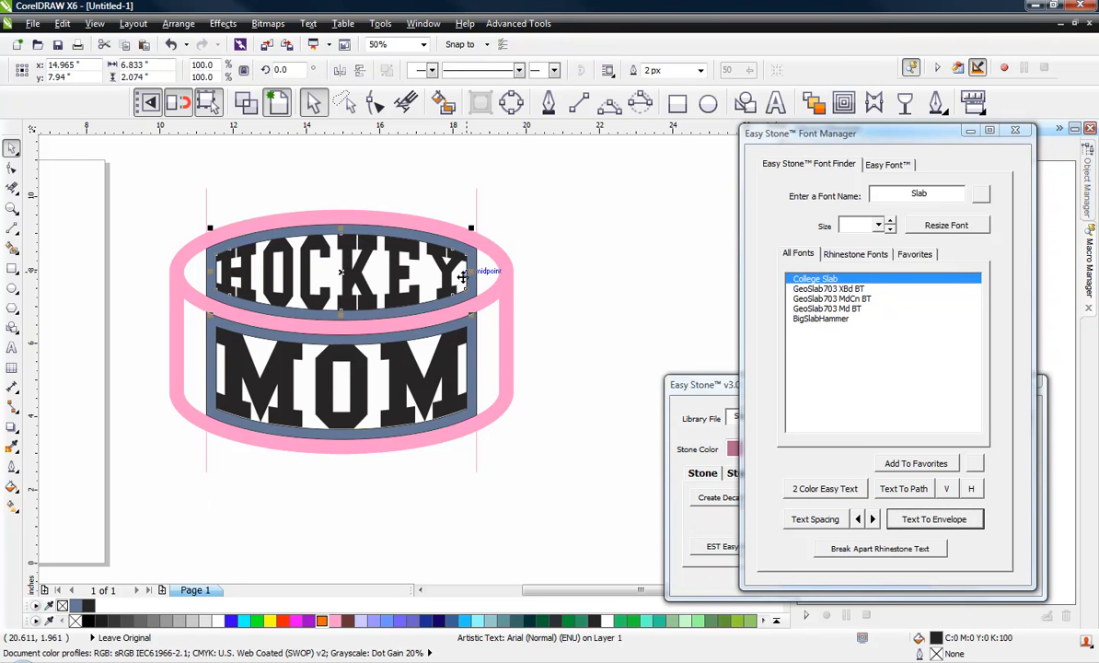
{"action": "left_click", "coordinate": [603, 291]}
Step: Duplicate the entire puck design, including its vertical lines, into the empty space below and right of the original
{"action": "scroll", "coordinate": [195, 157], "scroll_direction": "down", "scroll_amount": 3}
{"action": "left_click_drag", "start_coordinate": [288, 138], "coordinate": [174, 242]}
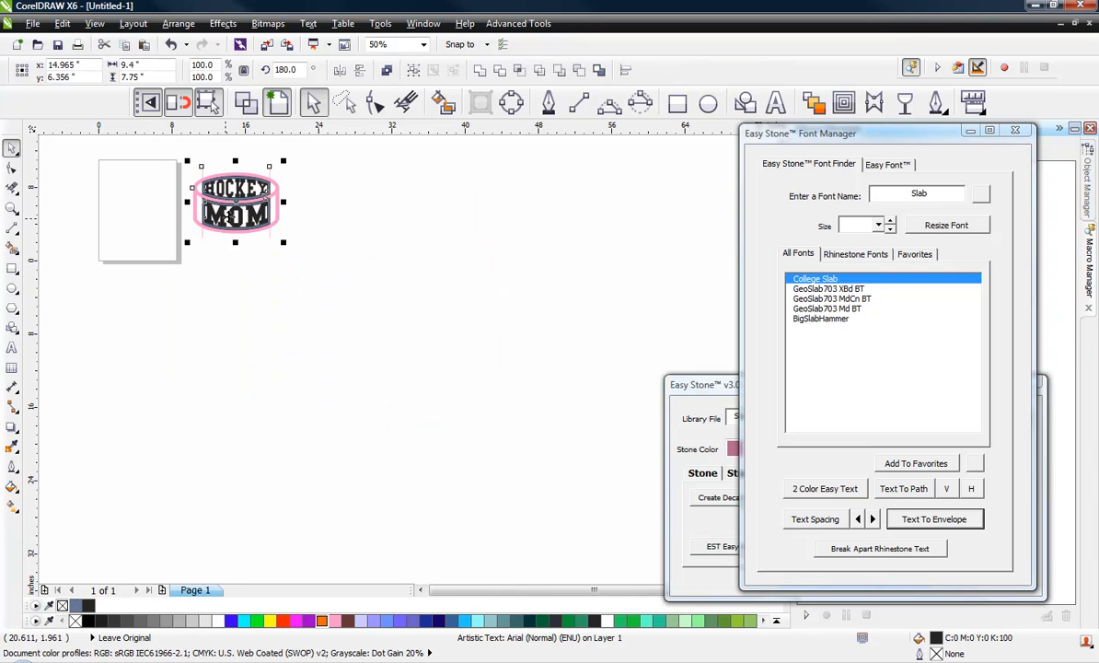
{"action": "left_click_drag", "start_coordinate": [230, 217], "coordinate": [372, 265]}
{"action": "right_click", "coordinate": [373, 265]}
{"action": "left_click", "coordinate": [360, 316]}
Step: Delete the two vertical lines from the duplicated puck design
{"action": "scroll", "coordinate": [374, 229], "scroll_direction": "up", "scroll_amount": 1}
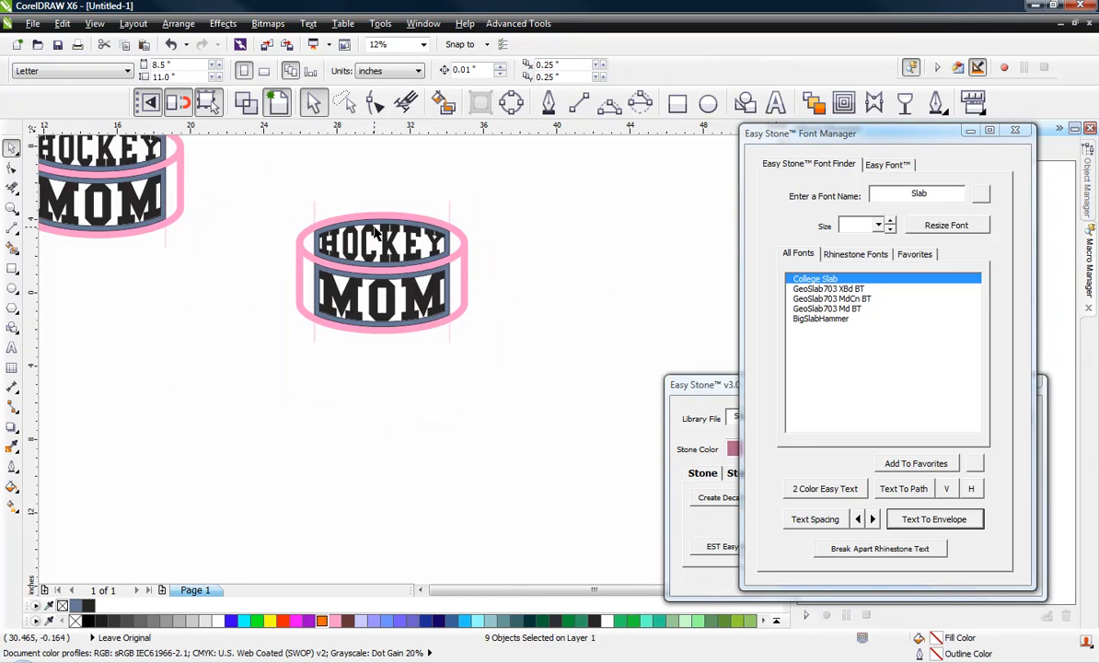
{"action": "scroll", "coordinate": [464, 191], "scroll_direction": "up", "scroll_amount": 1}
{"action": "left_click_drag", "start_coordinate": [457, 185], "coordinate": [150, 241]}
{"action": "left_click", "coordinate": [150, 241]}
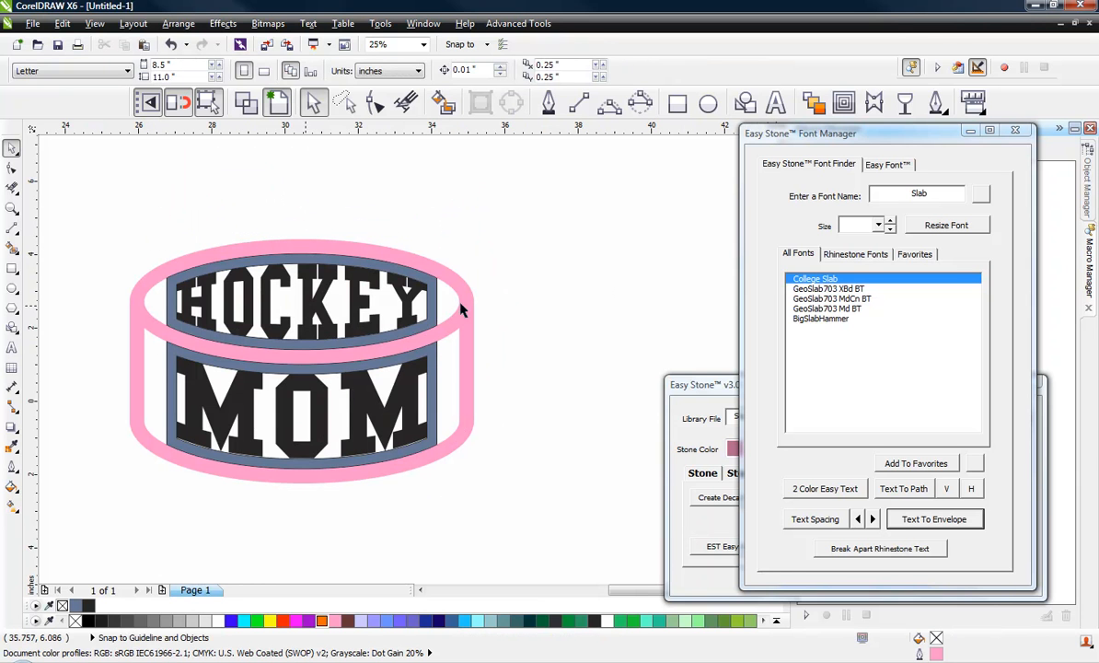
Step: Delete the inner contour shapes and blue fill areas behind HOCKEY and MOM in the duplicated design
{"action": "left_click", "coordinate": [424, 313]}
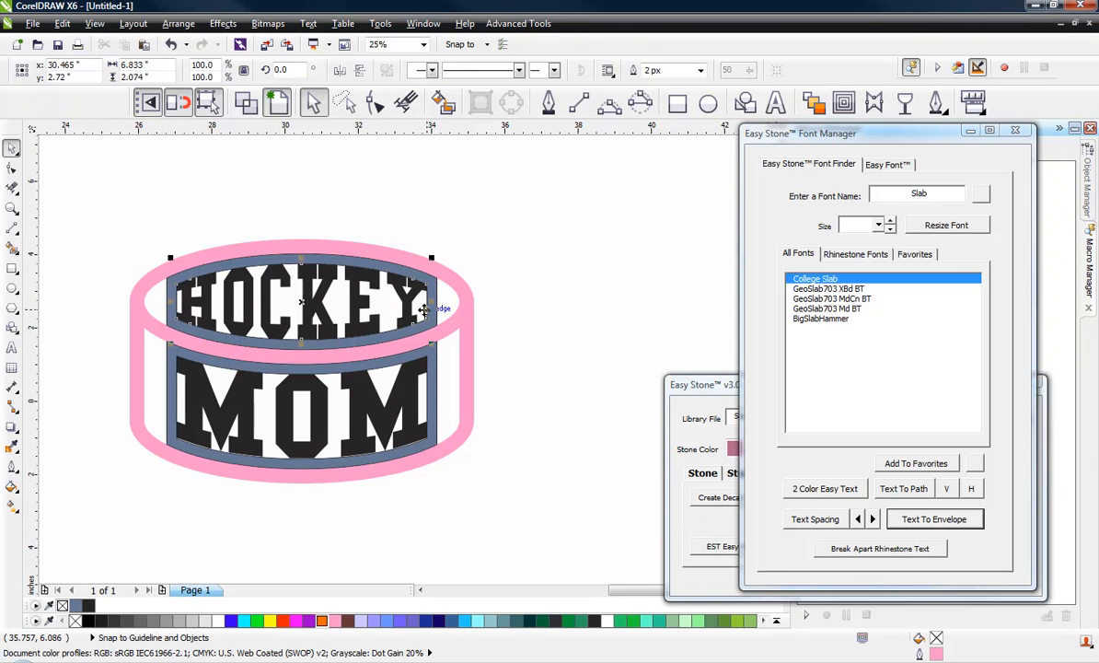
{"action": "key", "text": "Delete"}
{"action": "left_click", "coordinate": [434, 311]}
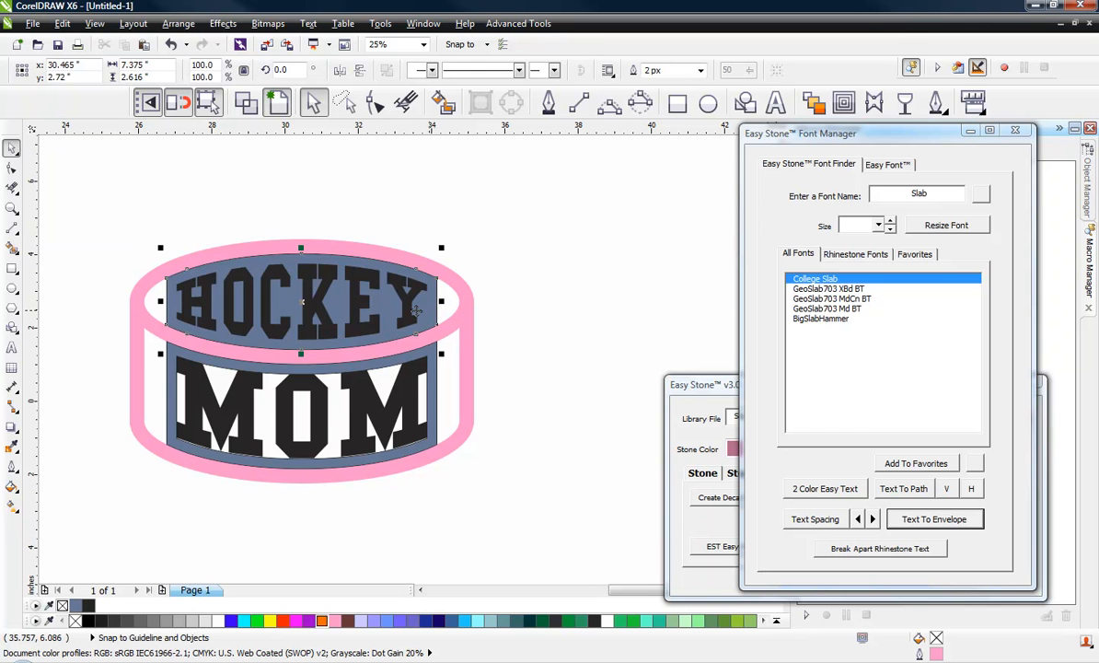
{"action": "key", "text": "Delete"}
{"action": "left_click", "coordinate": [397, 361]}
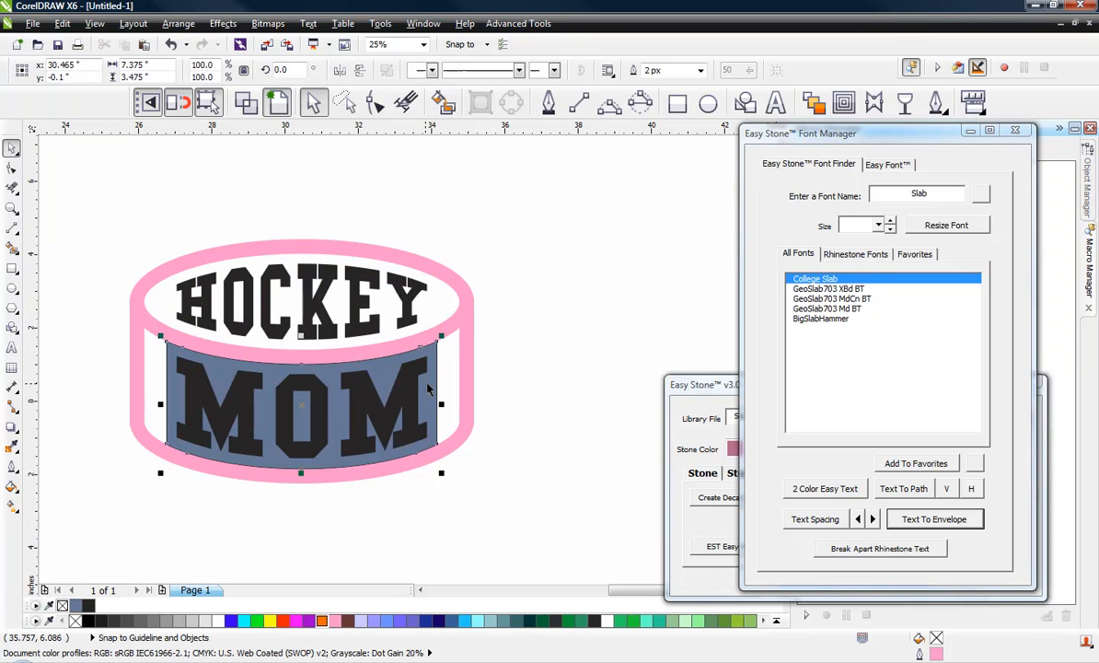
{"action": "key", "text": "Delete"}
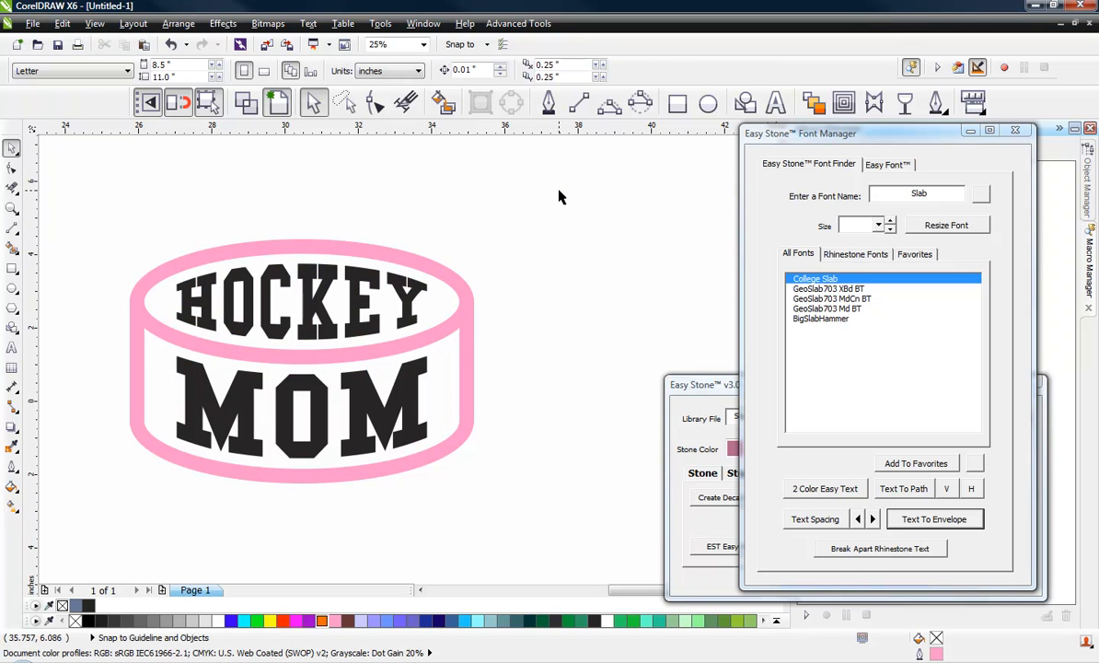
Step: Add a weedbox around the entire duplicated puck design
{"action": "left_click_drag", "start_coordinate": [560, 197], "coordinate": [110, 472]}
{"action": "left_click", "coordinate": [692, 389]}
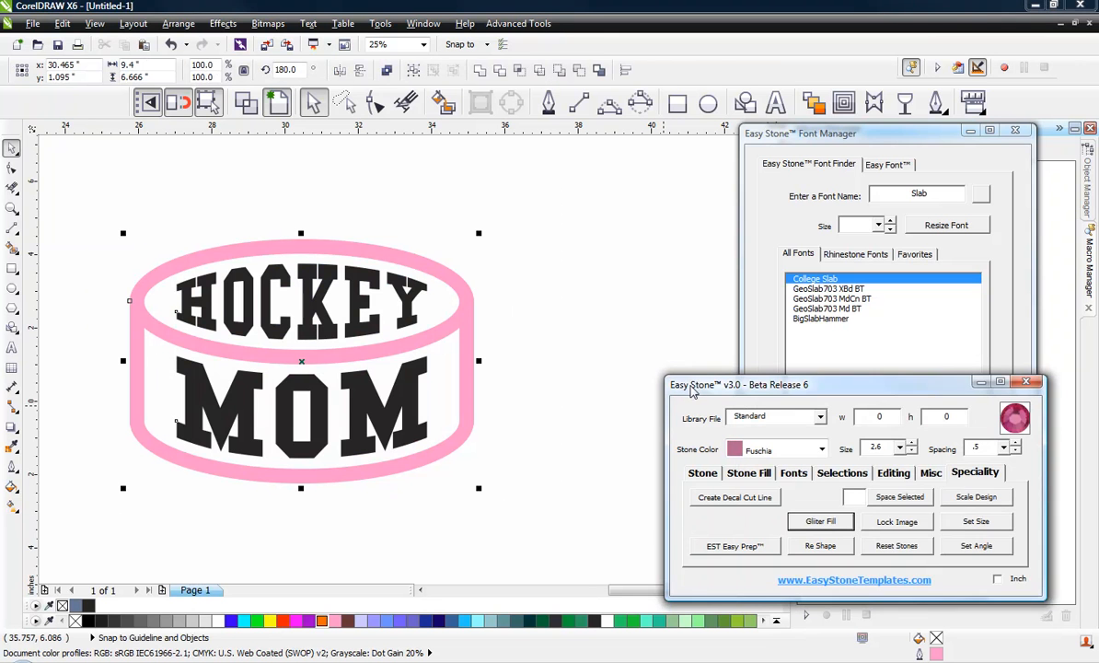
{"action": "left_click", "coordinate": [932, 475]}
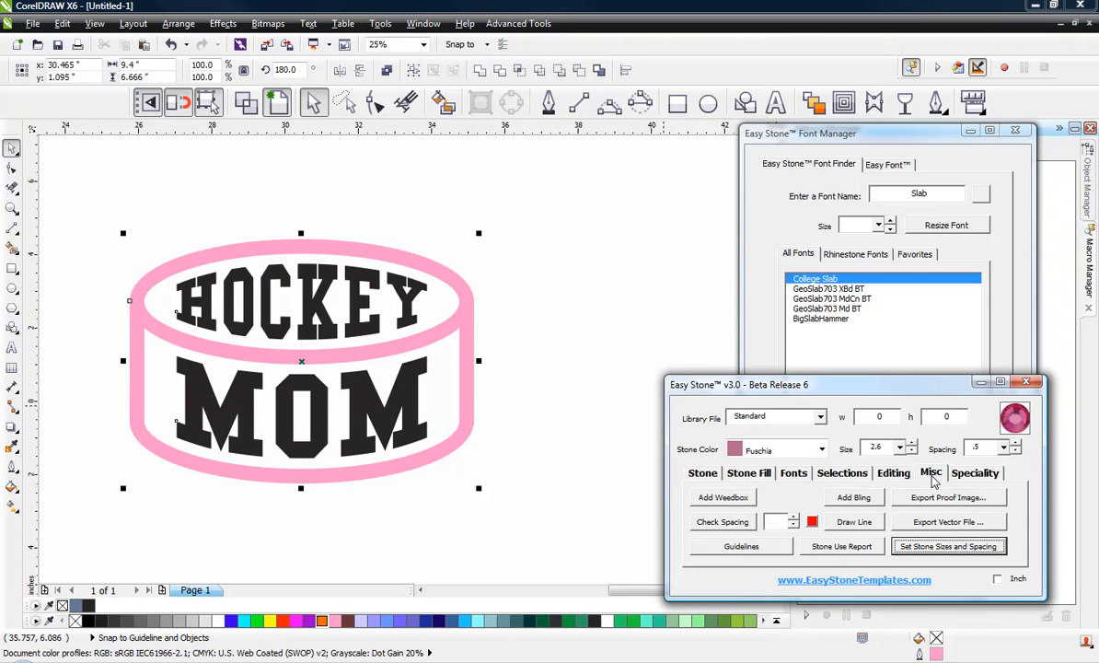
{"action": "left_click", "coordinate": [725, 498]}
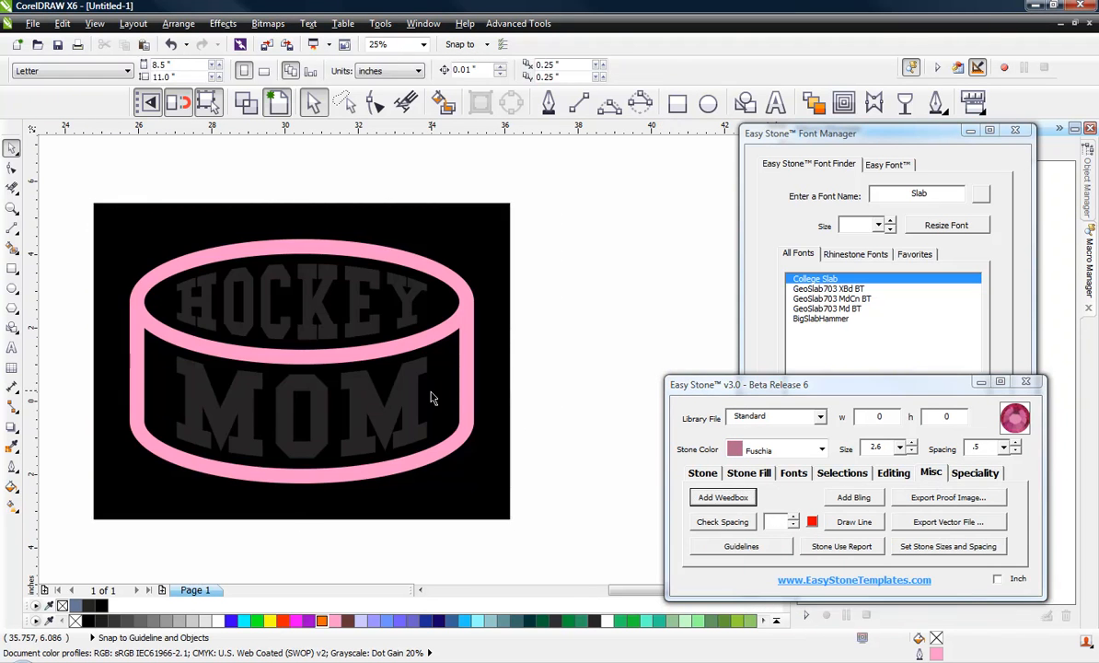
Step: Apply the Silver glitter fill to both the HOCKEY and MOM text in the duplicated design
{"action": "left_click", "coordinate": [411, 408]}
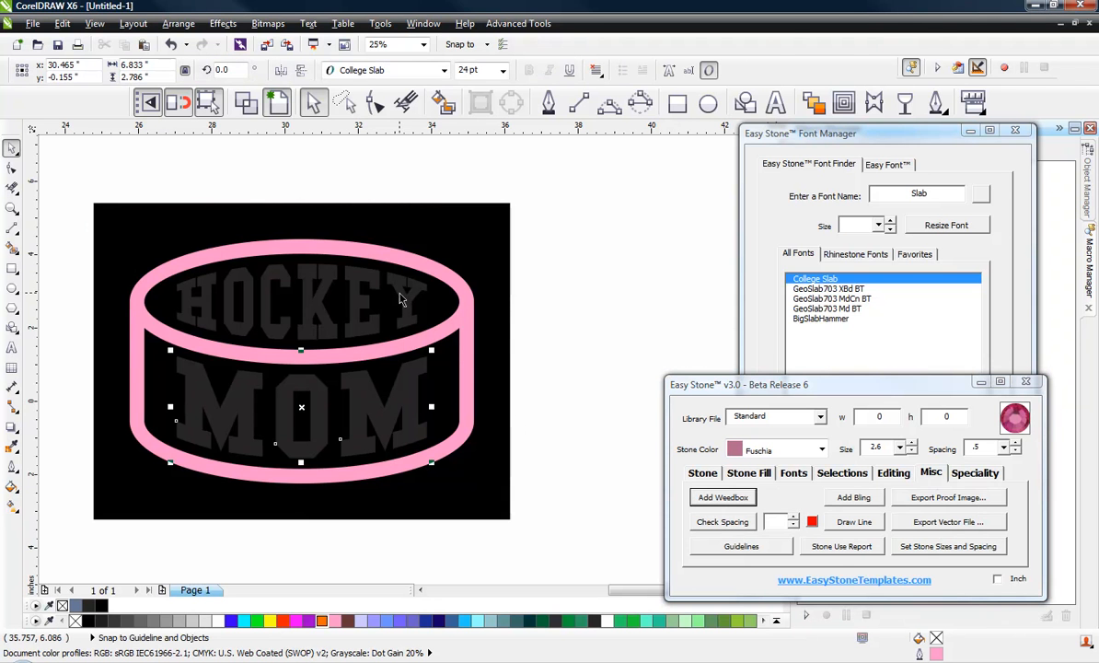
{"action": "left_click", "coordinate": [401, 298]}
{"action": "left_click", "coordinate": [957, 476]}
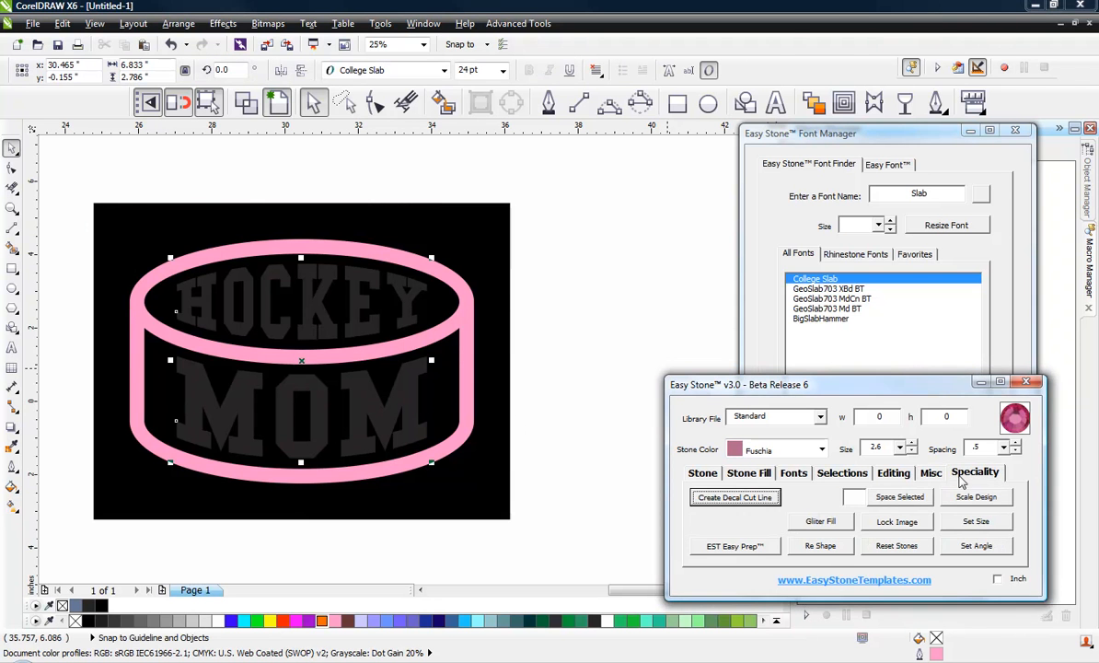
{"action": "left_click", "coordinate": [842, 518]}
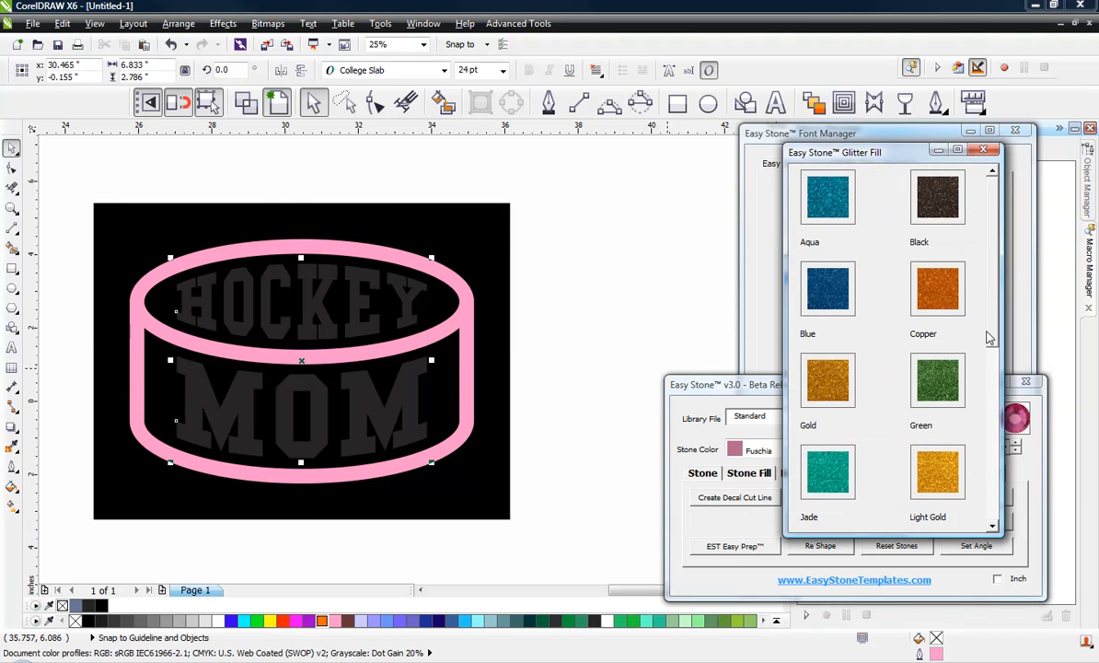
{"action": "scroll", "coordinate": [924, 315], "scroll_direction": "down", "scroll_amount": 5}
{"action": "left_click", "coordinate": [828, 468]}
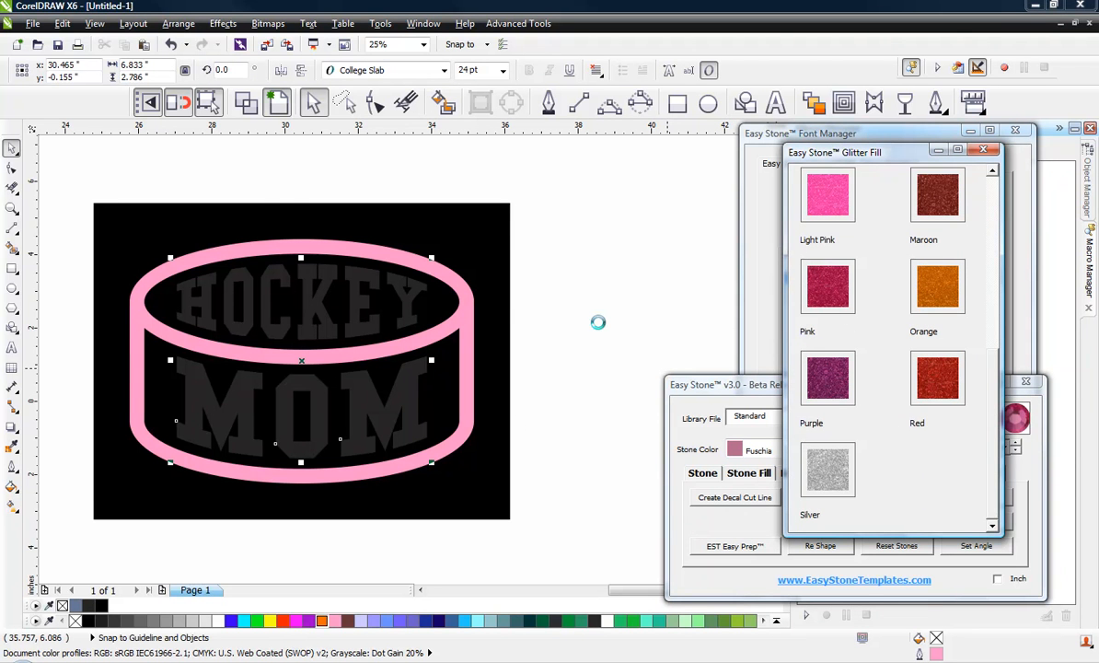
Step: Apply the Light Pink glitter fill to the duplicated puck outline, and close the Glitter Fill window
{"action": "left_click", "coordinate": [471, 306]}
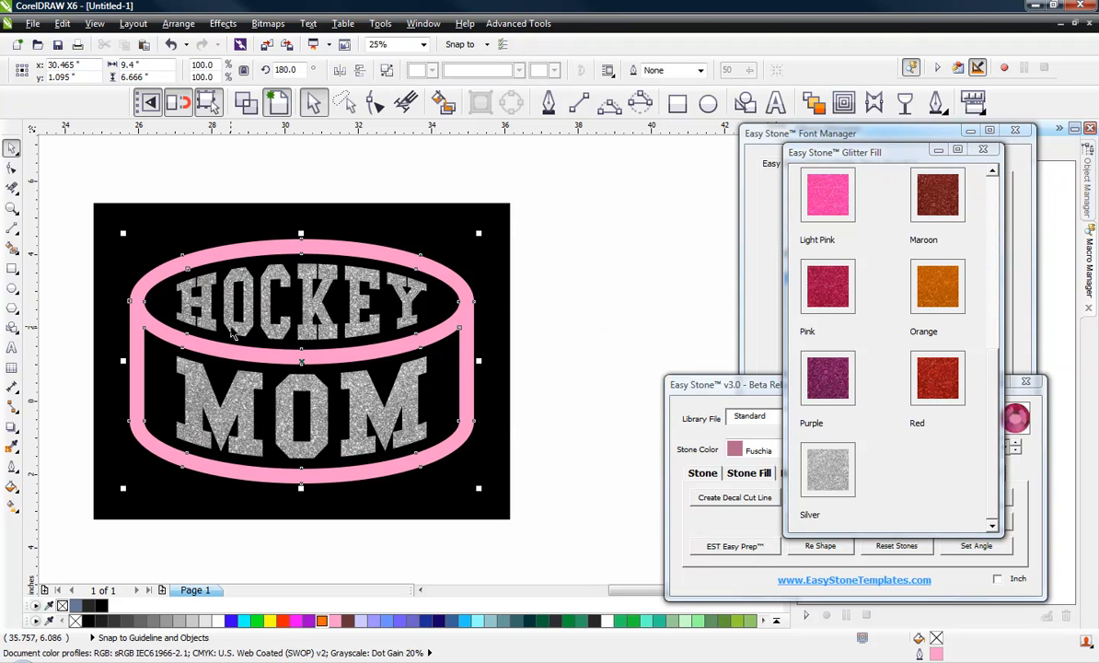
{"action": "left_click", "coordinate": [823, 195]}
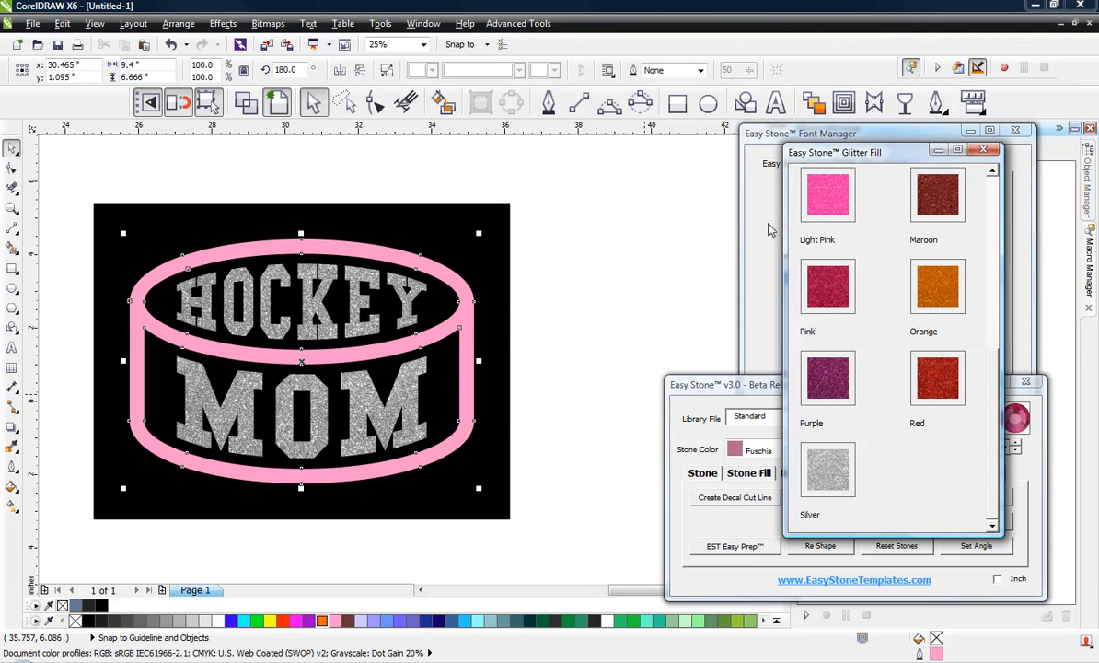
{"action": "left_click", "coordinate": [624, 288]}
{"action": "scroll", "coordinate": [623, 288], "scroll_direction": "down", "scroll_amount": 3}
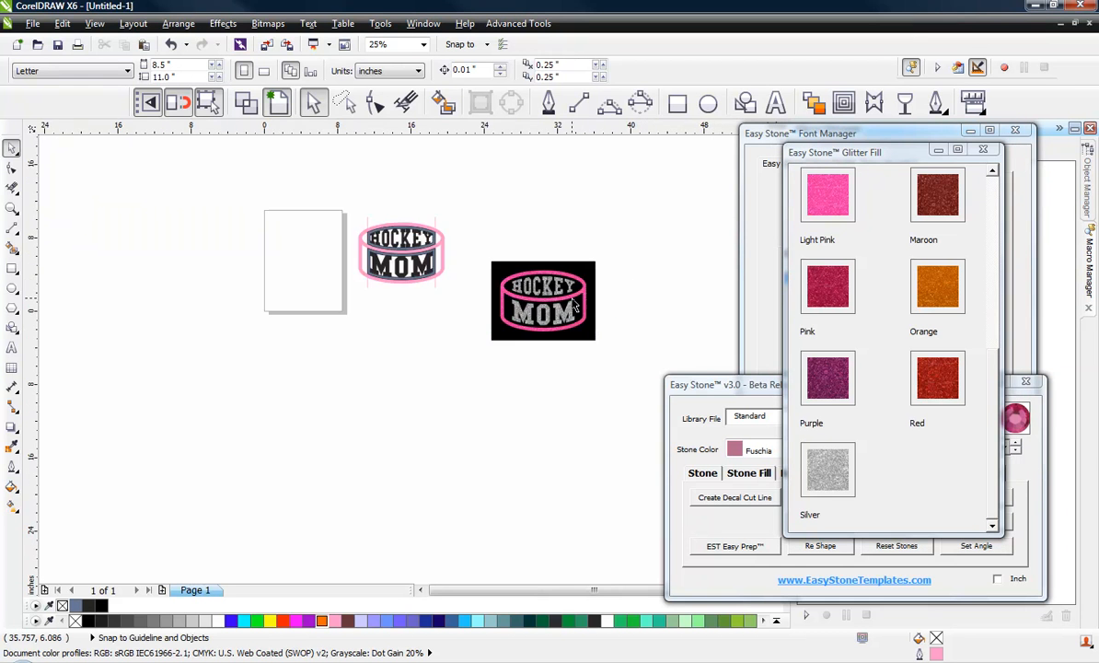
{"action": "scroll", "coordinate": [574, 304], "scroll_direction": "up", "scroll_amount": 3}
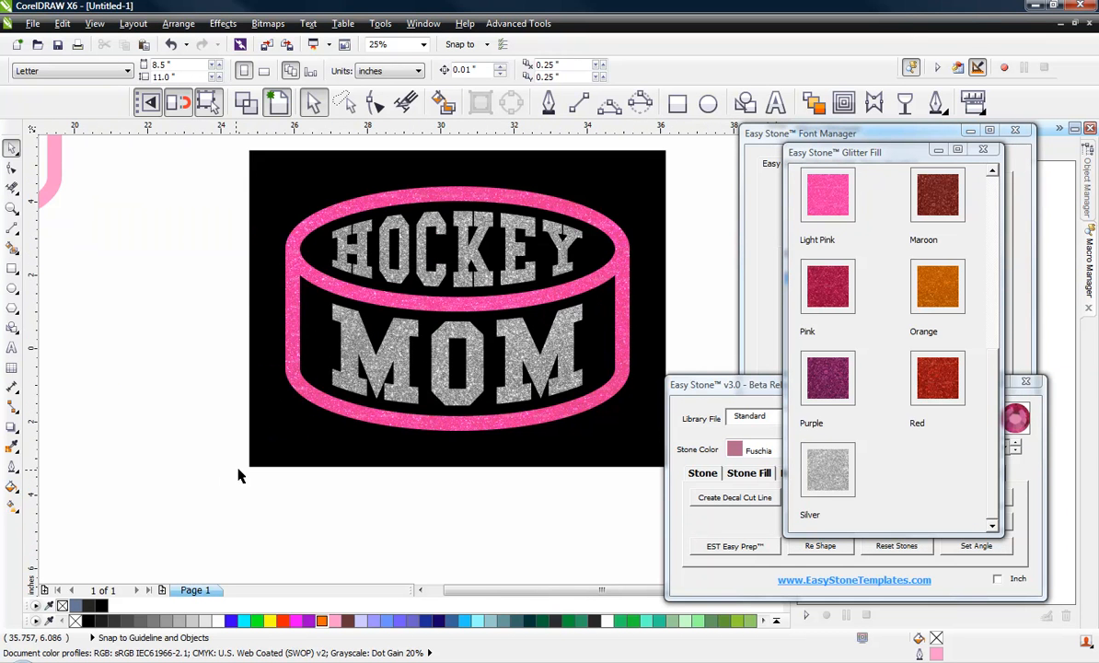
{"action": "scroll", "coordinate": [239, 469], "scroll_direction": "down", "scroll_amount": 2}
{"action": "scroll", "coordinate": [357, 394], "scroll_direction": "up", "scroll_amount": 2}
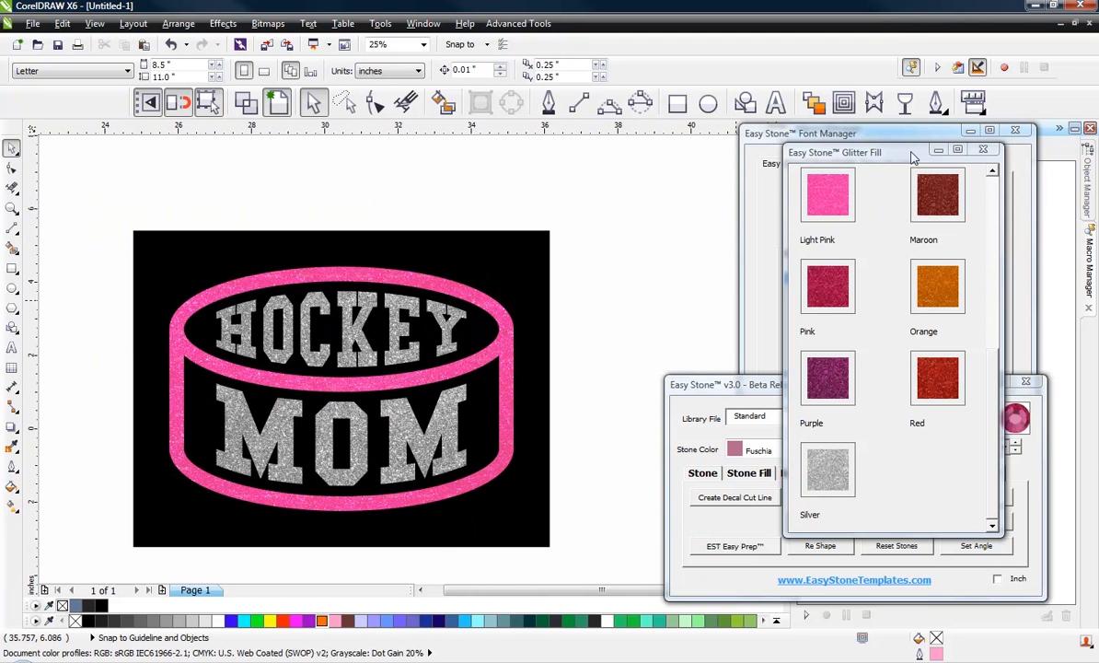
{"action": "left_click", "coordinate": [982, 149]}
{"action": "left_click", "coordinate": [901, 140]}
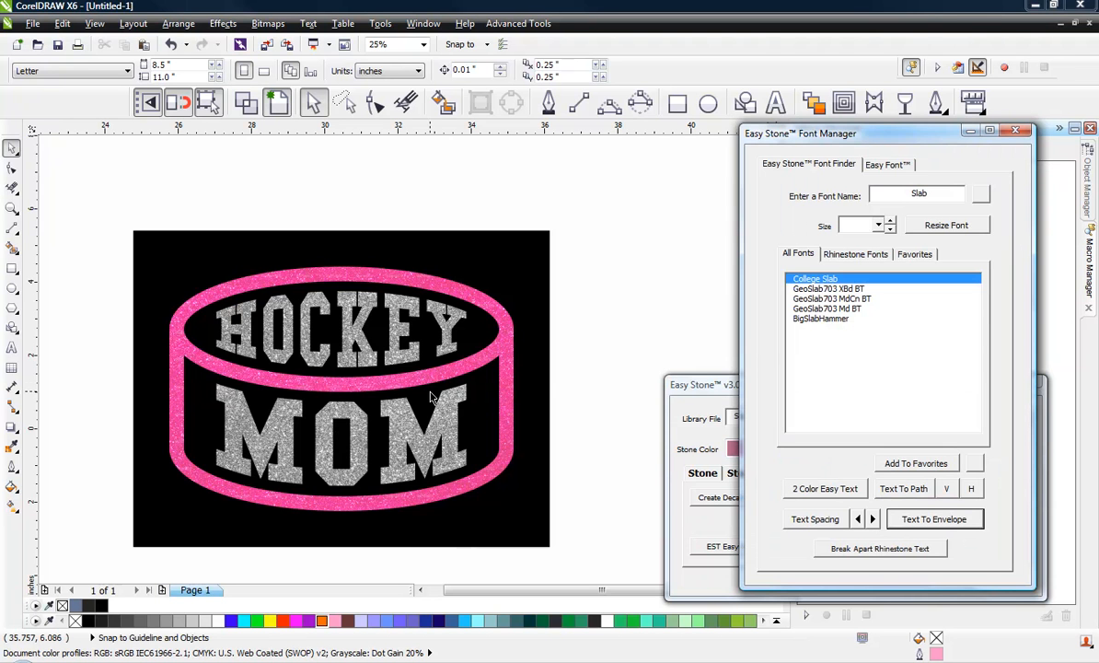
Step: Examine the cut lines of the puck outline, MOM and HOCKEY in wireframe view, and return to the filled view
{"action": "left_click", "coordinate": [590, 380]}
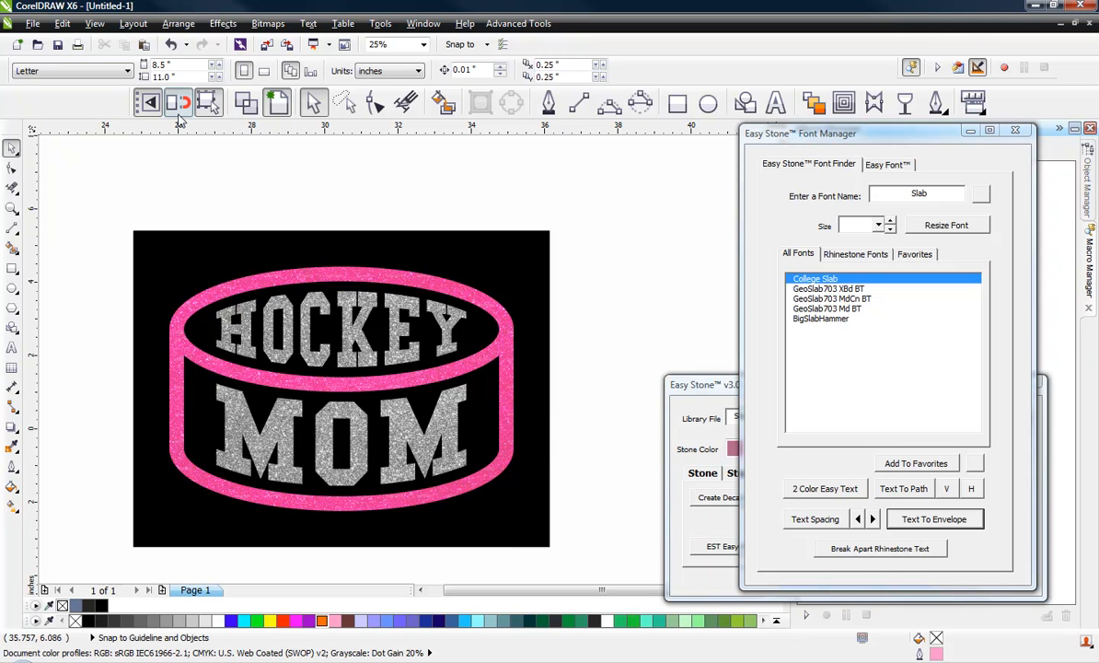
{"action": "left_click", "coordinate": [269, 108]}
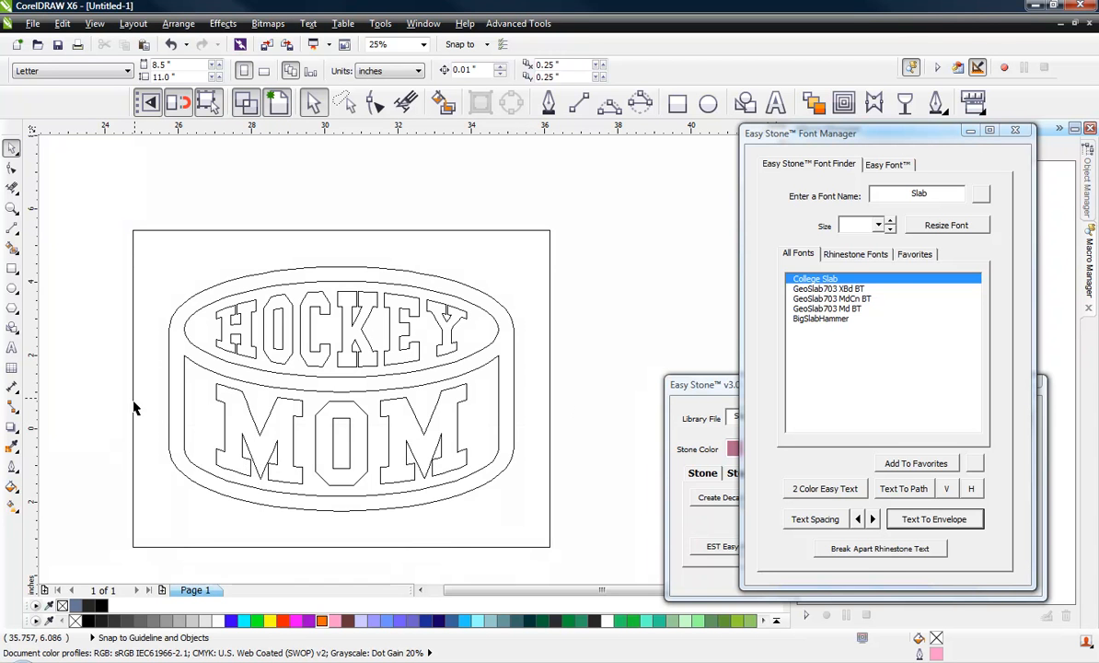
{"action": "left_click", "coordinate": [171, 409]}
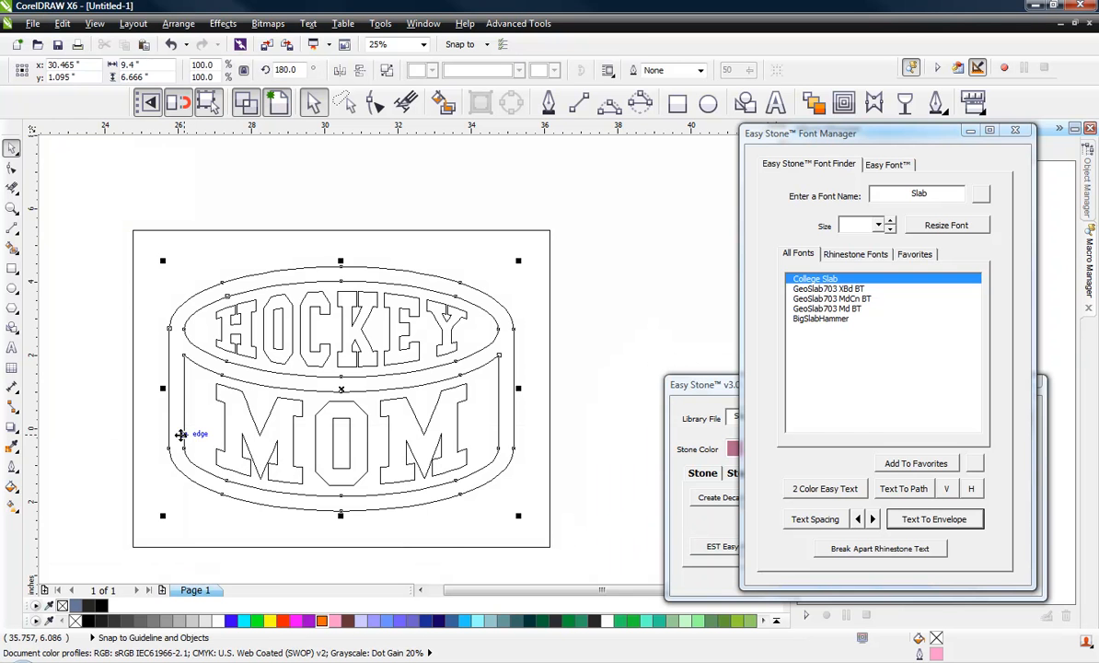
{"action": "left_click", "coordinate": [263, 438], "text": "ctrl"}
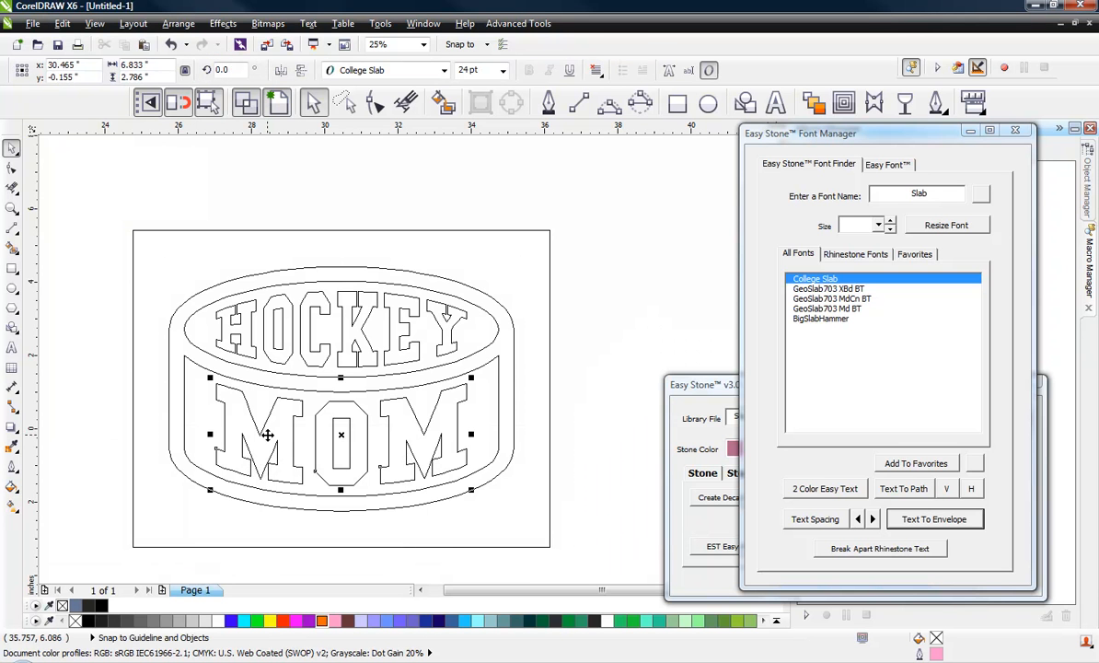
{"action": "left_click", "coordinate": [246, 344], "text": "ctrl"}
{"action": "left_click", "coordinate": [650, 329]}
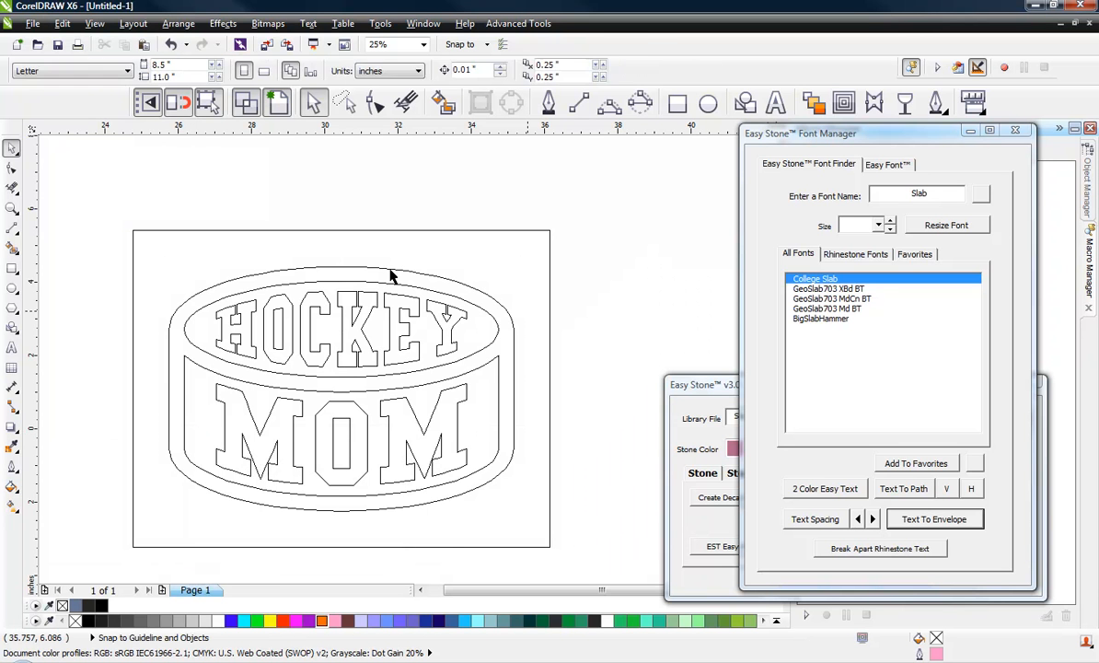
{"action": "left_click", "coordinate": [251, 108]}
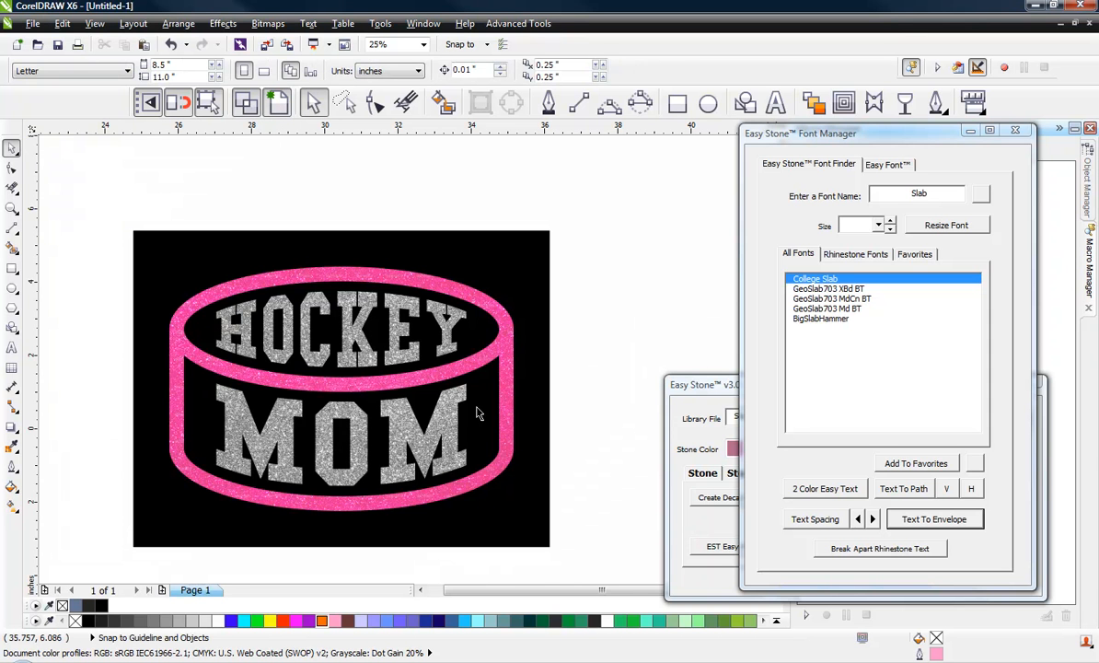